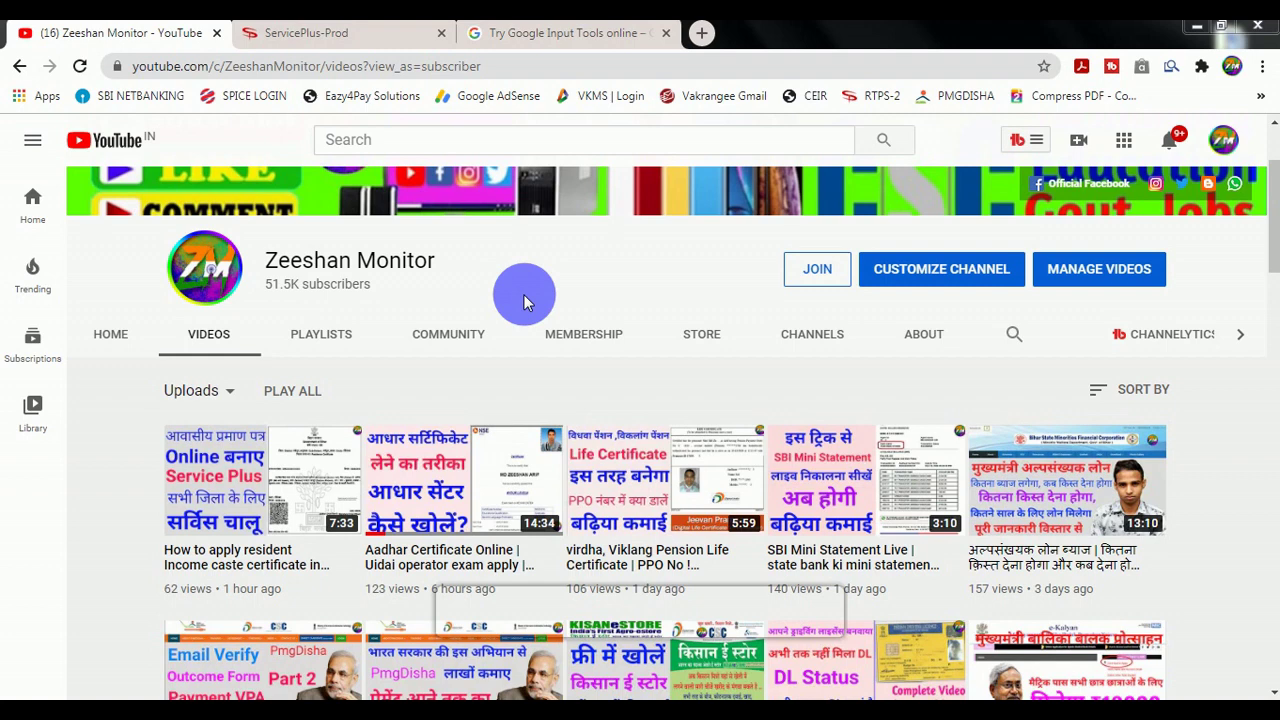
Step: Switch to the ServicePlus portal and start a service application from the list of all available Bihar services
click(338, 37)
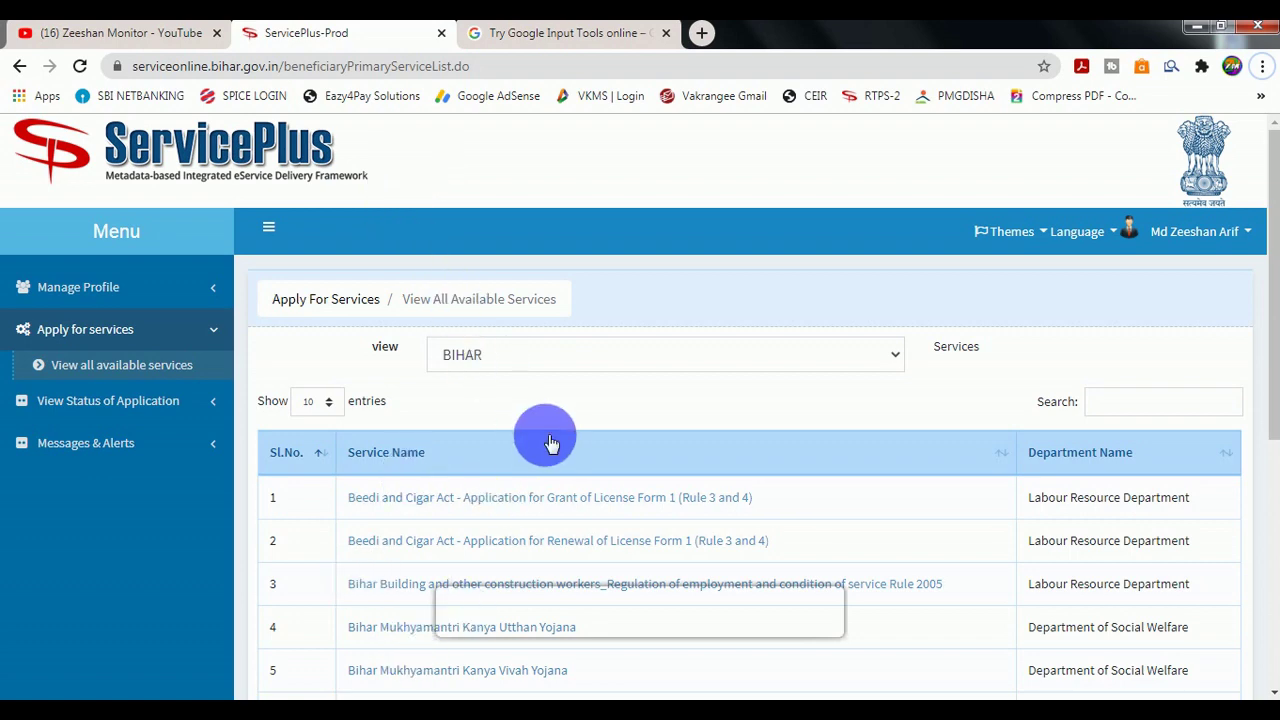
scroll(515, 413, down, 1)
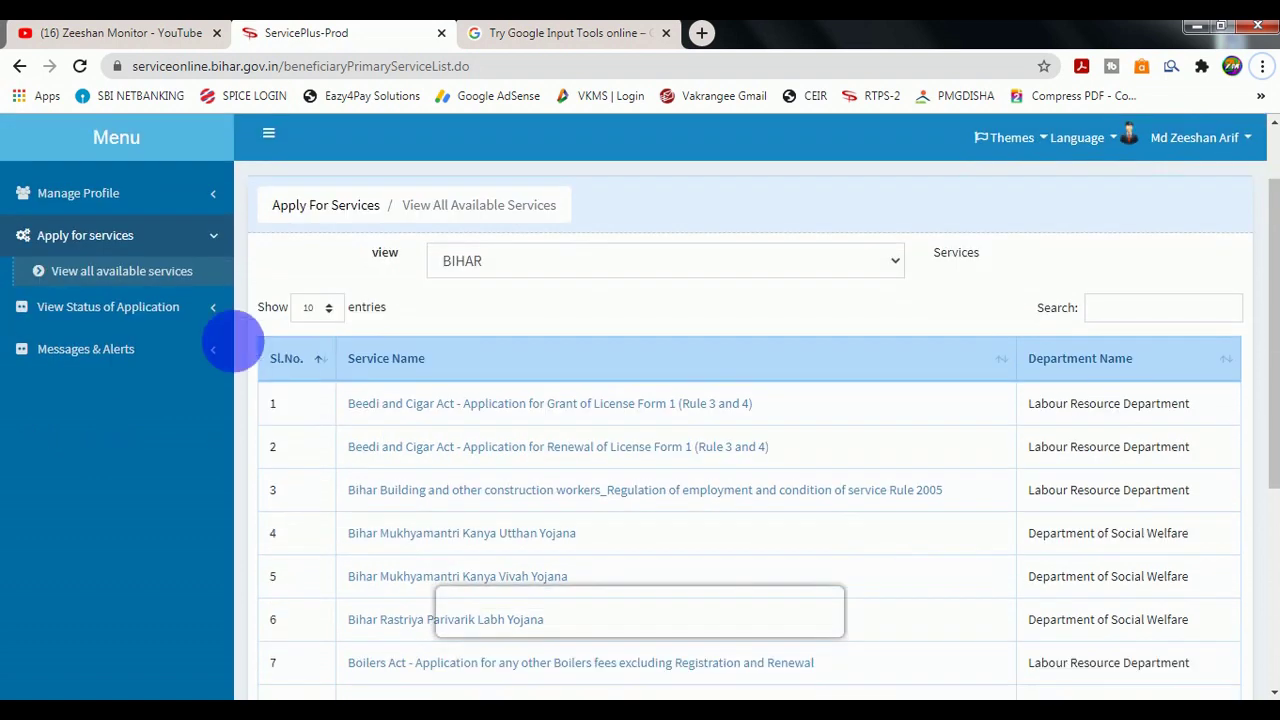
click(70, 268)
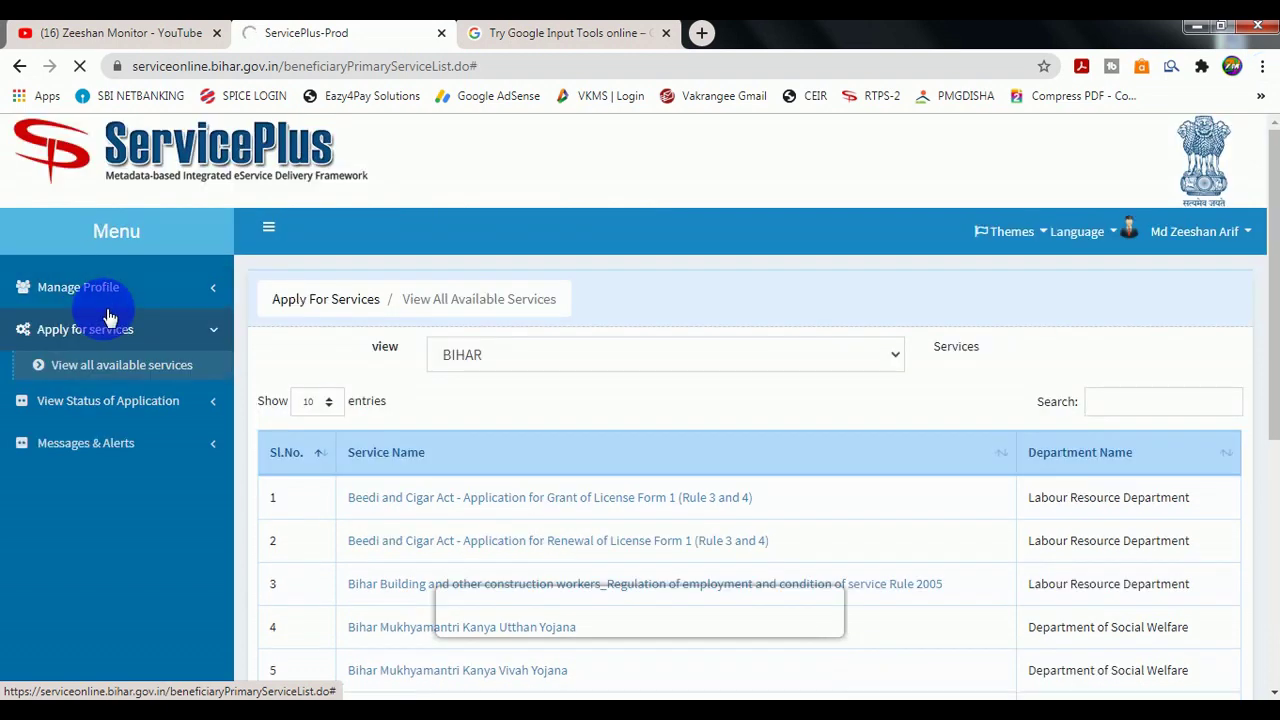
Step: Find the Issuance of Caste Certificate at CO level service in the list and open its application form
scroll(465, 400, down, 4)
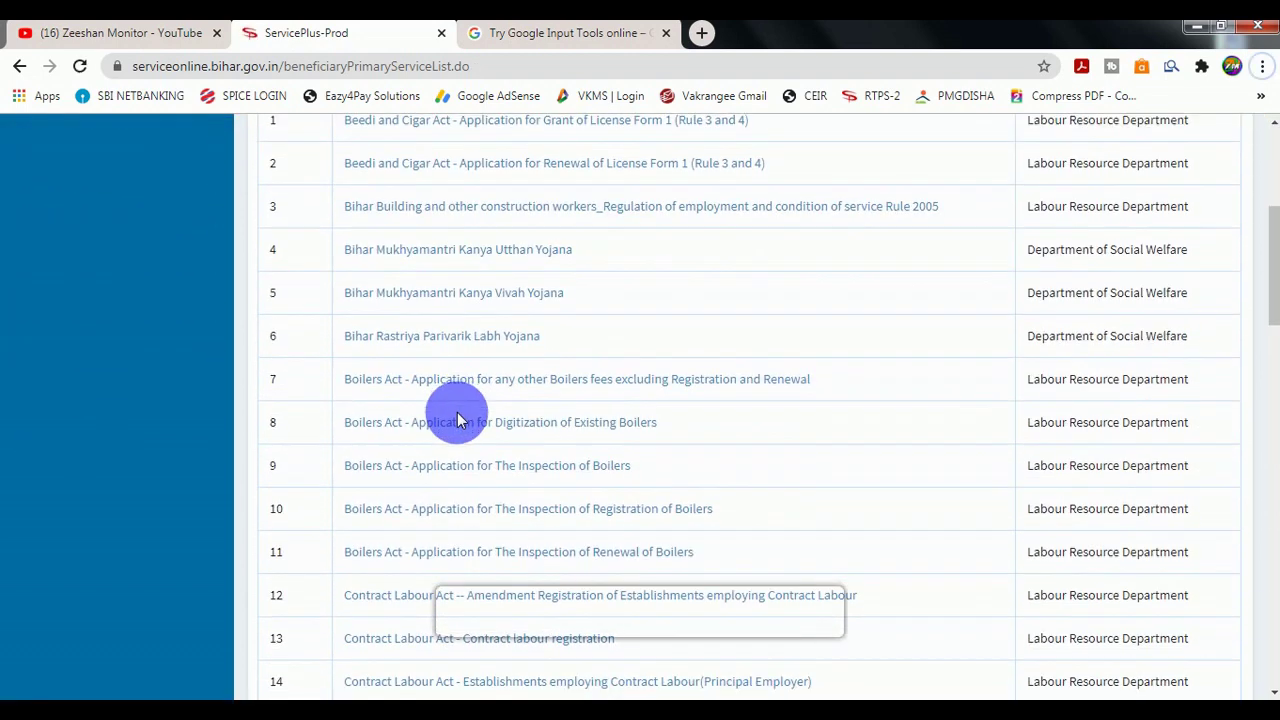
scroll(458, 420, down, 4)
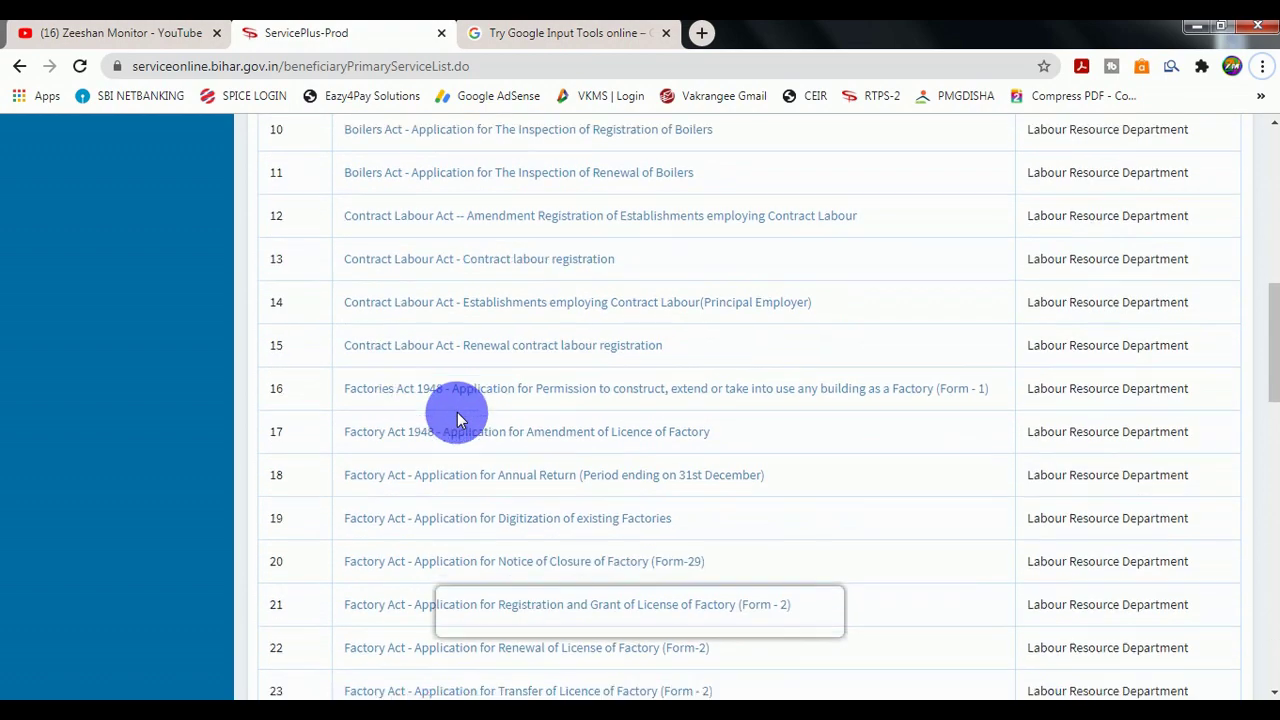
scroll(458, 420, down, 5)
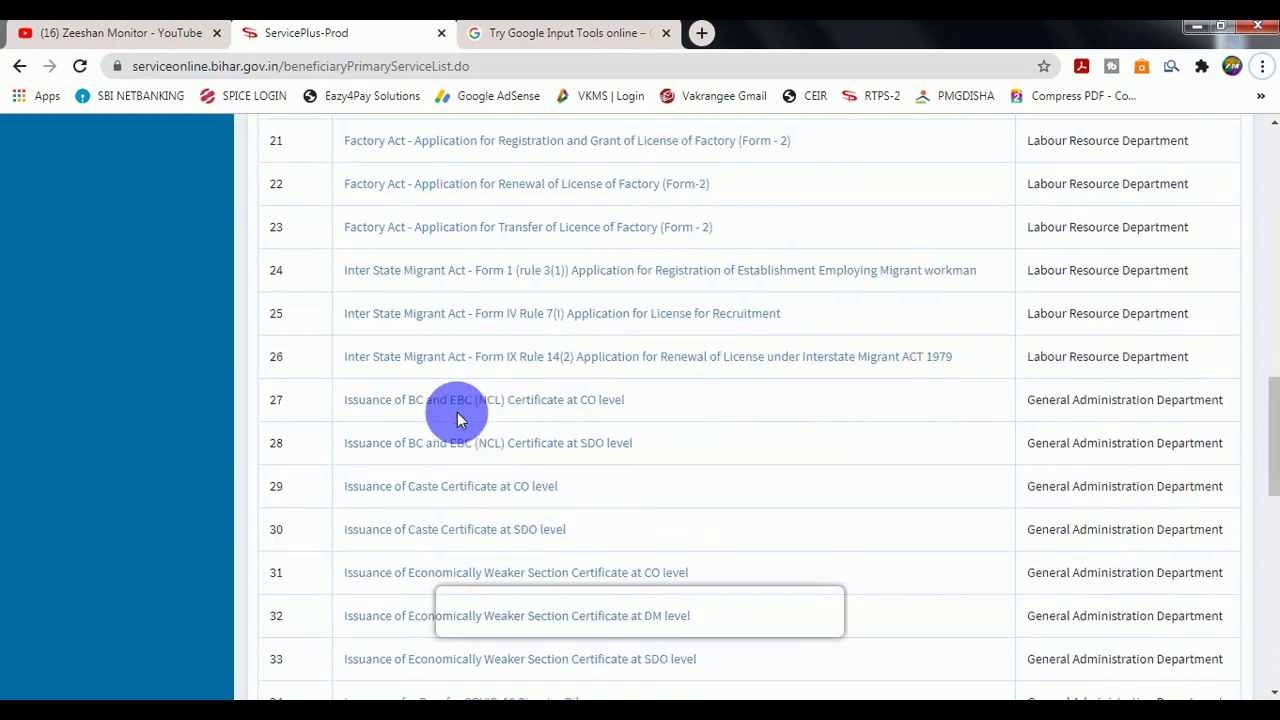
scroll(457, 418, down, 1)
scroll(457, 418, down, 3)
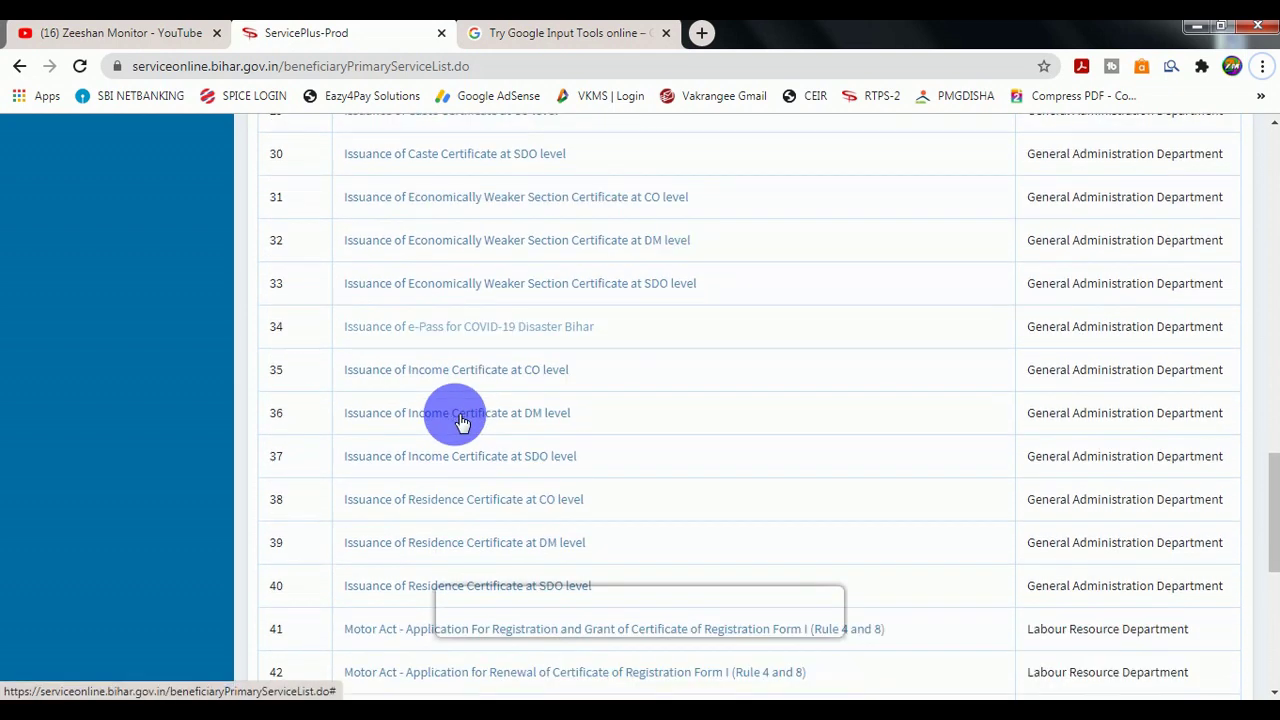
scroll(460, 421, up, 1)
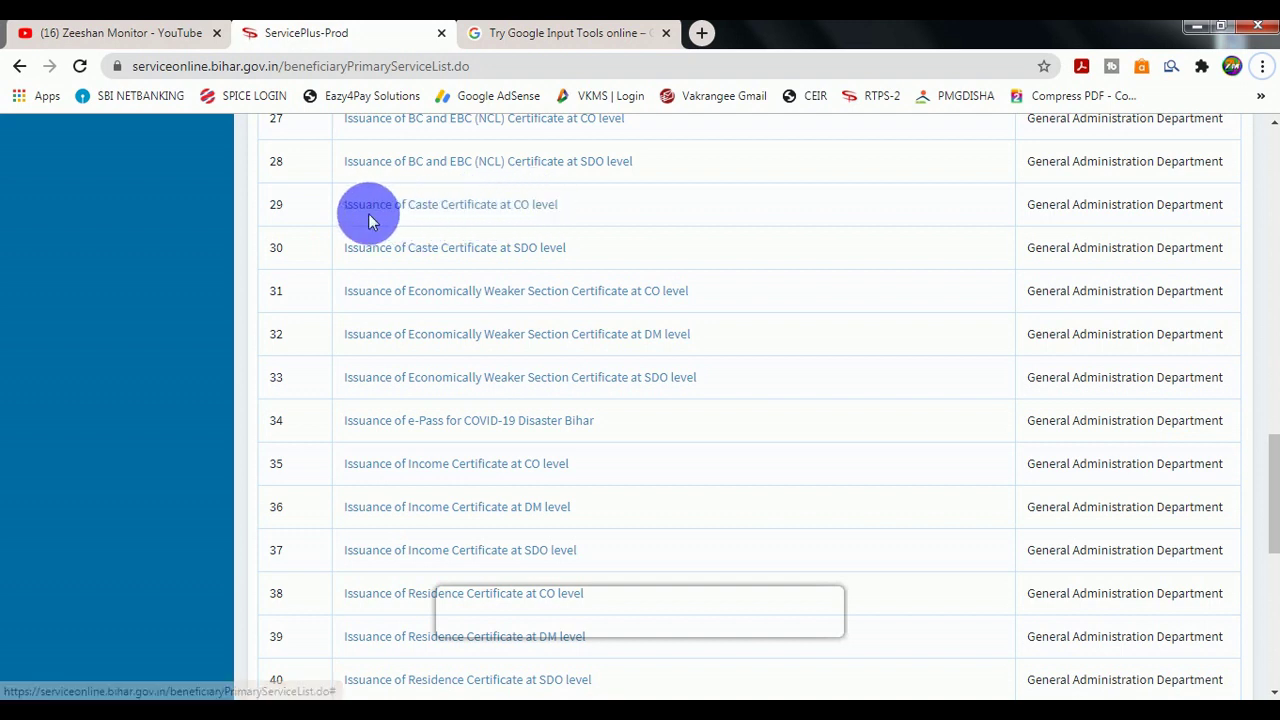
click(446, 216)
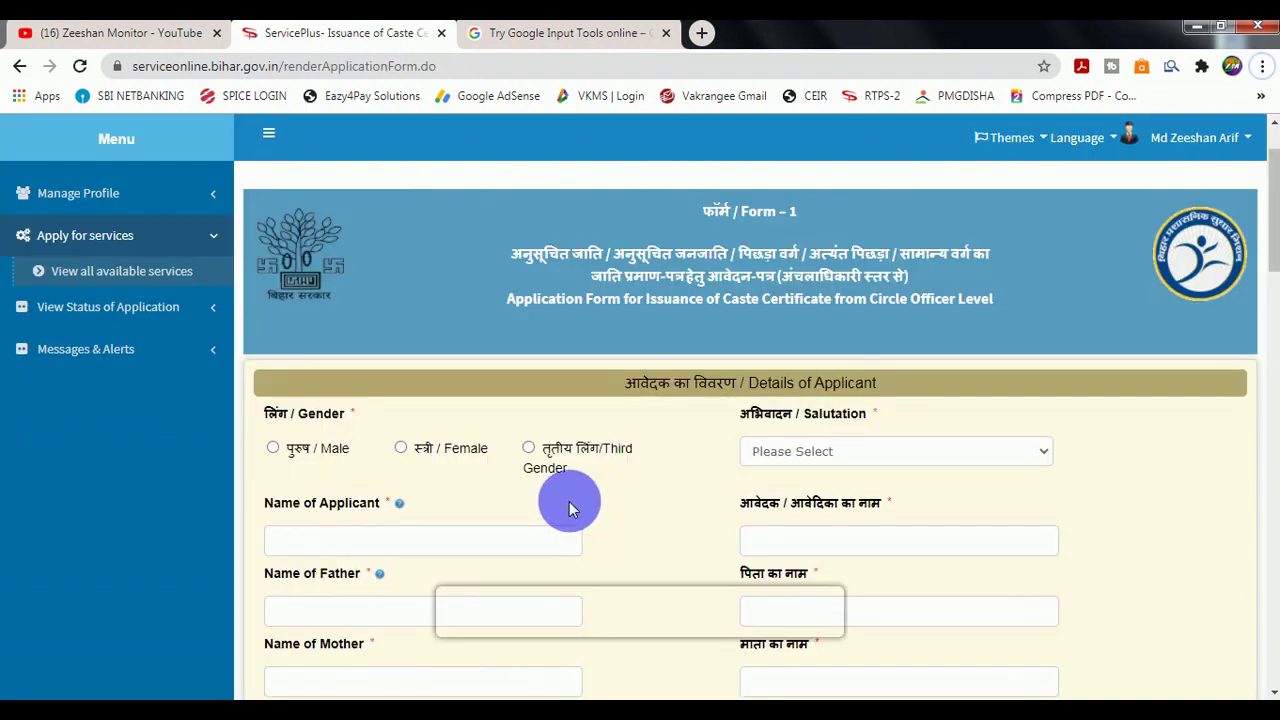
Step: Set the applicant's gender to Male and the salutation to कोई अभिवादन नहीं
click(274, 448)
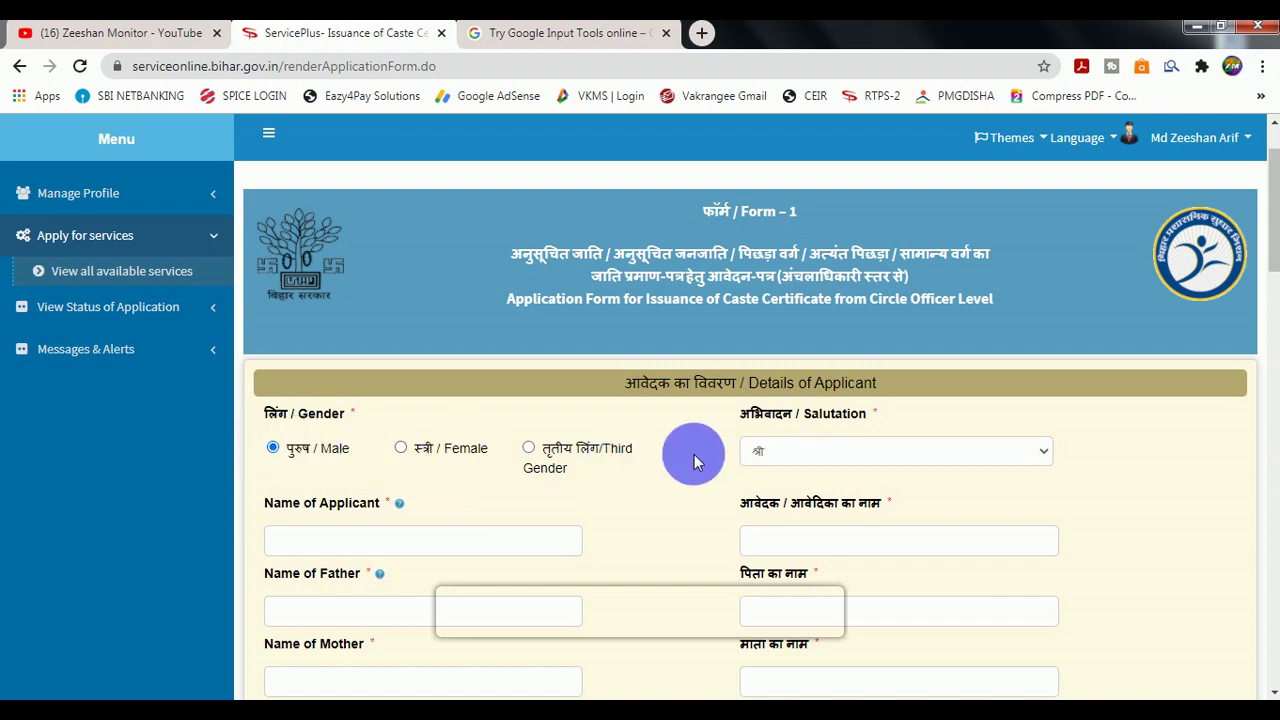
click(764, 445)
click(759, 448)
click(770, 458)
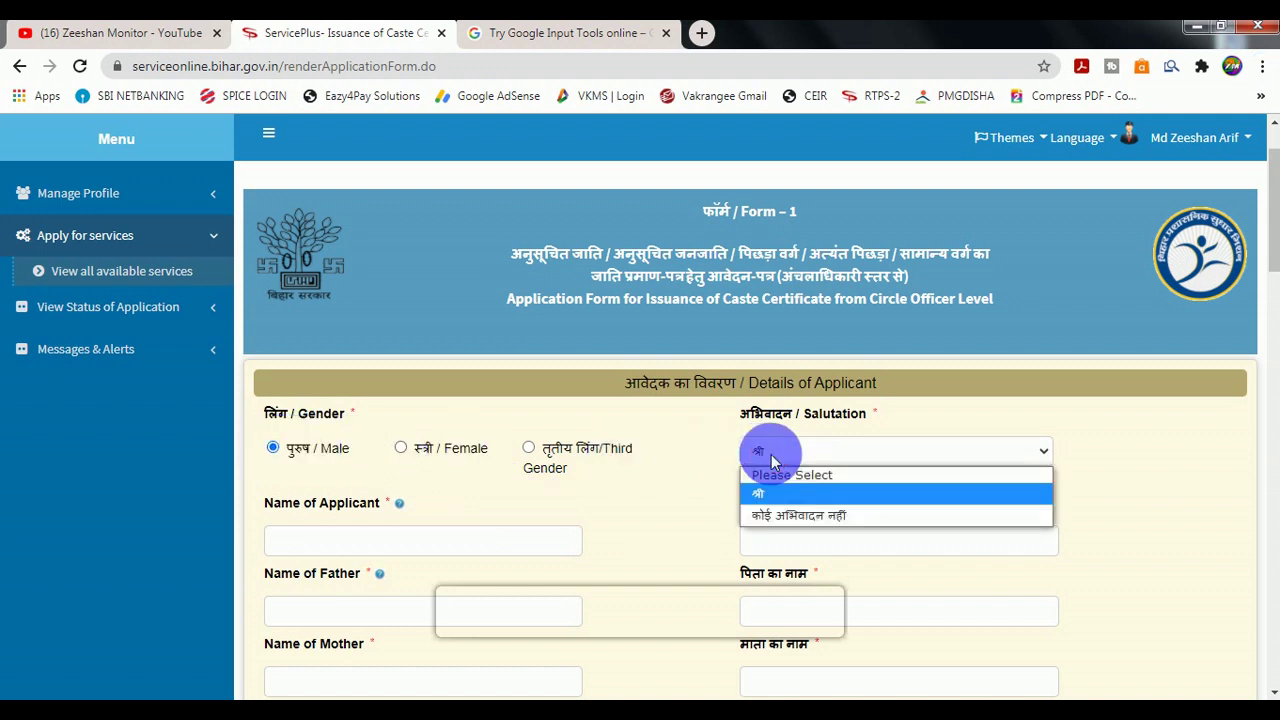
click(776, 515)
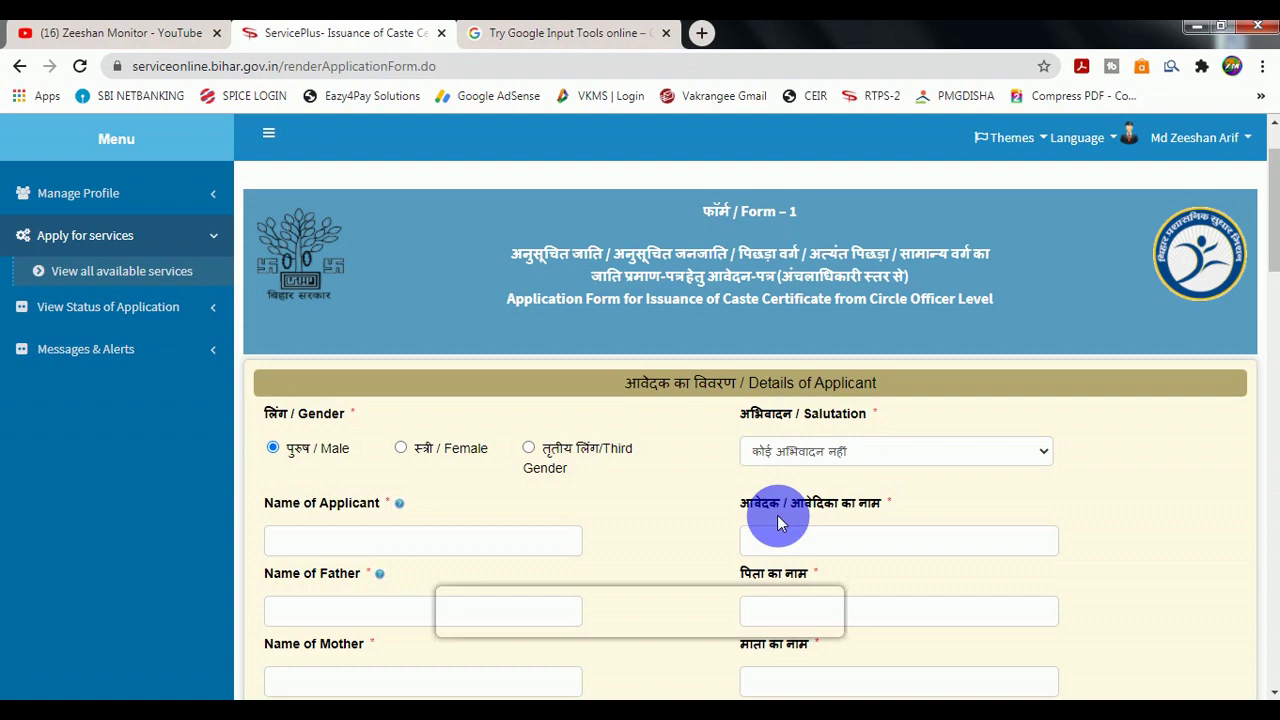
Step: Enter the applicant's name in English and check its Hindi transliteration in the application form
scroll(777, 515, down, 1)
click(365, 445)
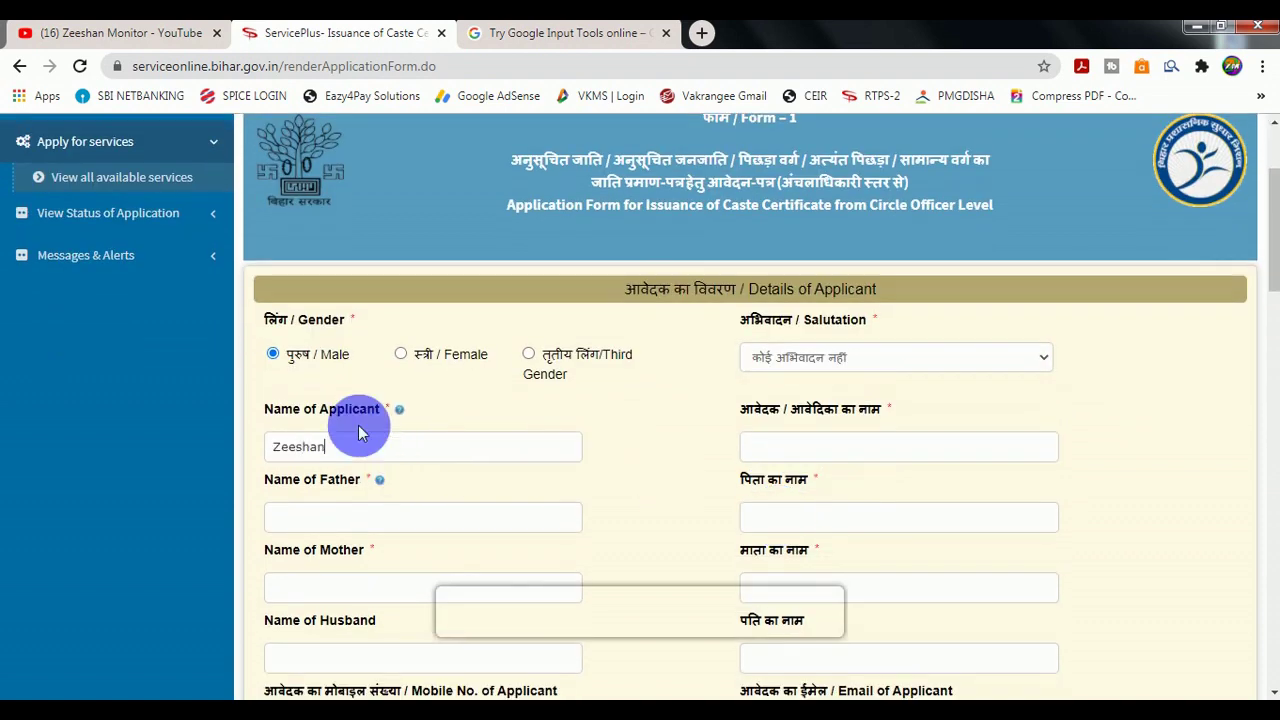
text(Zeeshan)
click(791, 446)
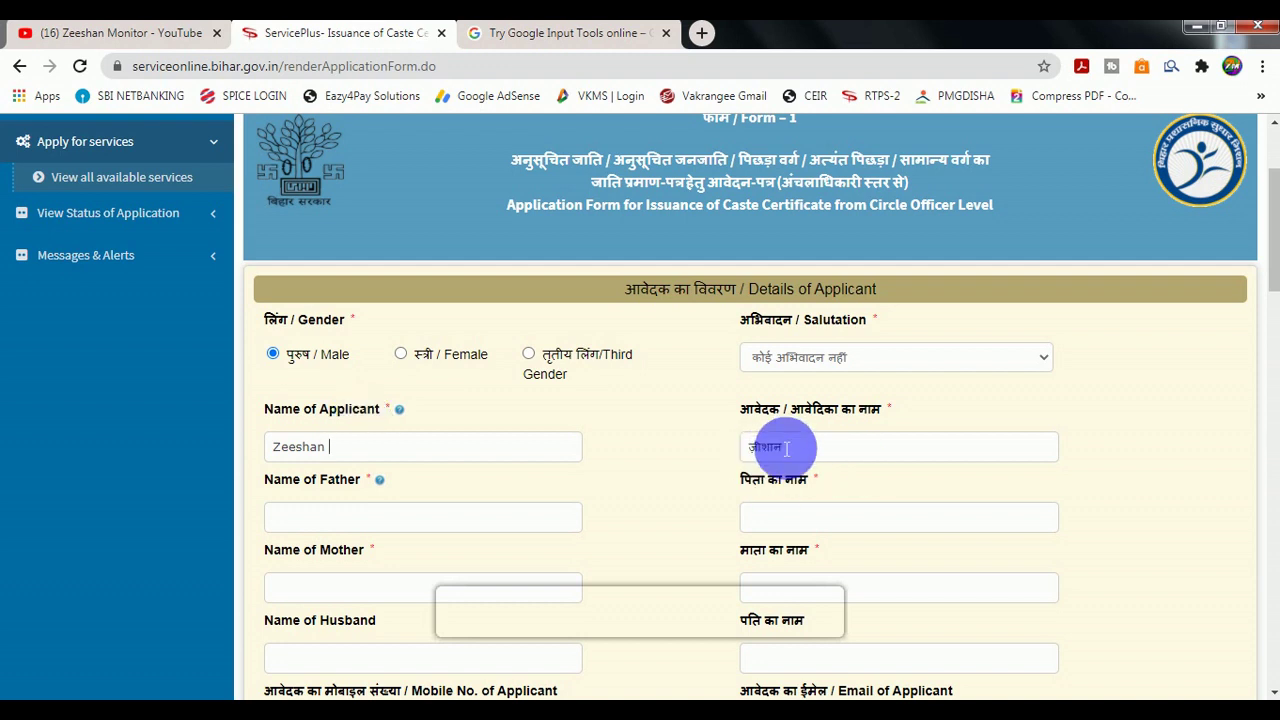
click(512, 452)
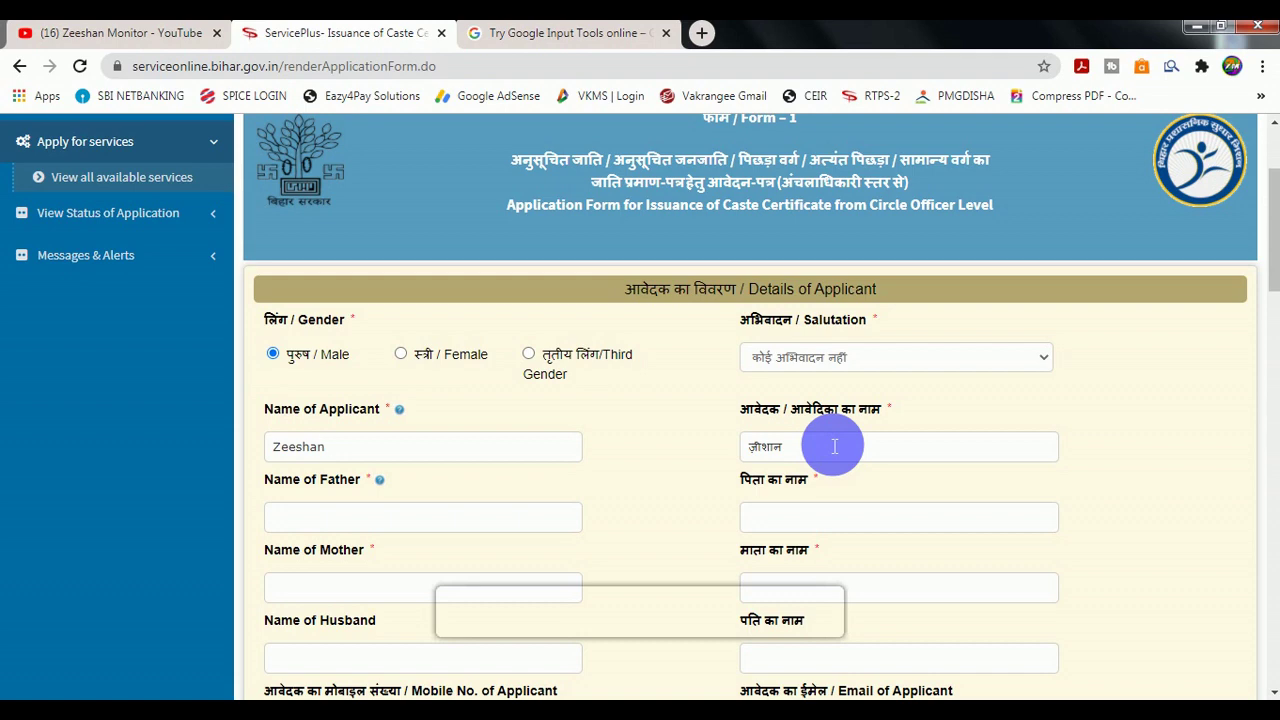
Step: Switch to the Google Input Tools page and clear all the Hindi text from its writing area
click(571, 35)
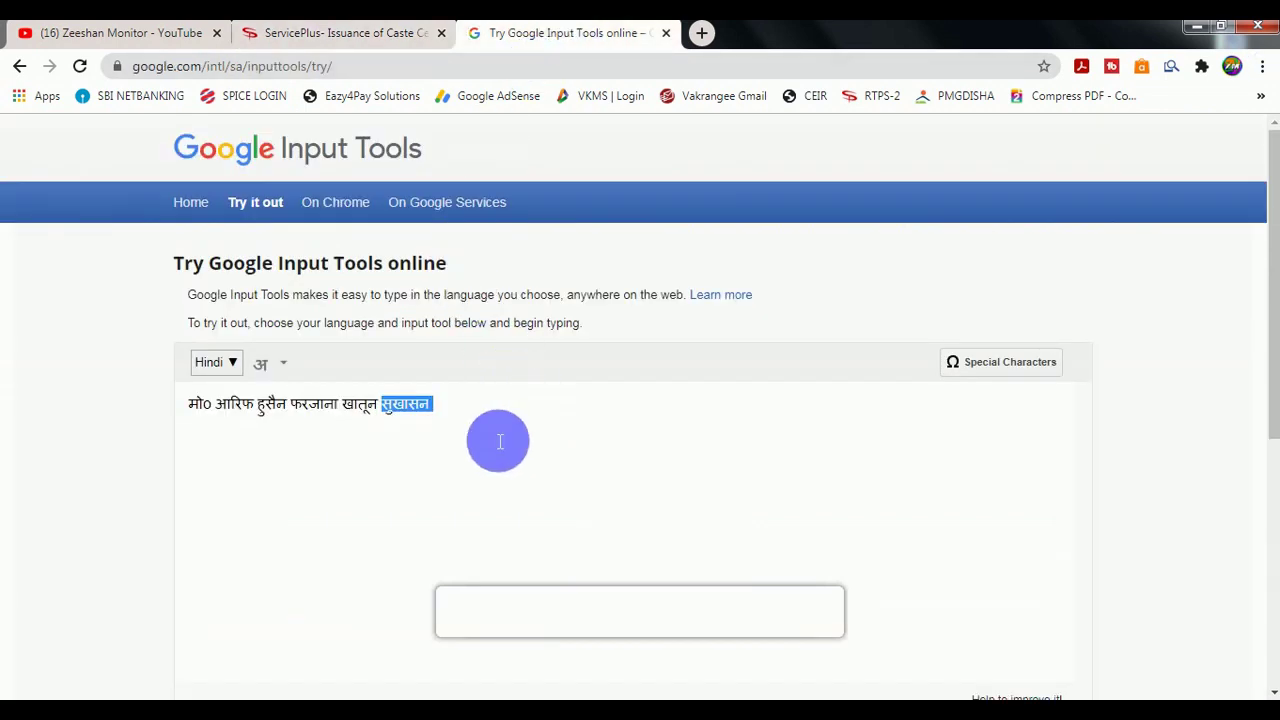
key(ctrl+a)
key(BackSpace)
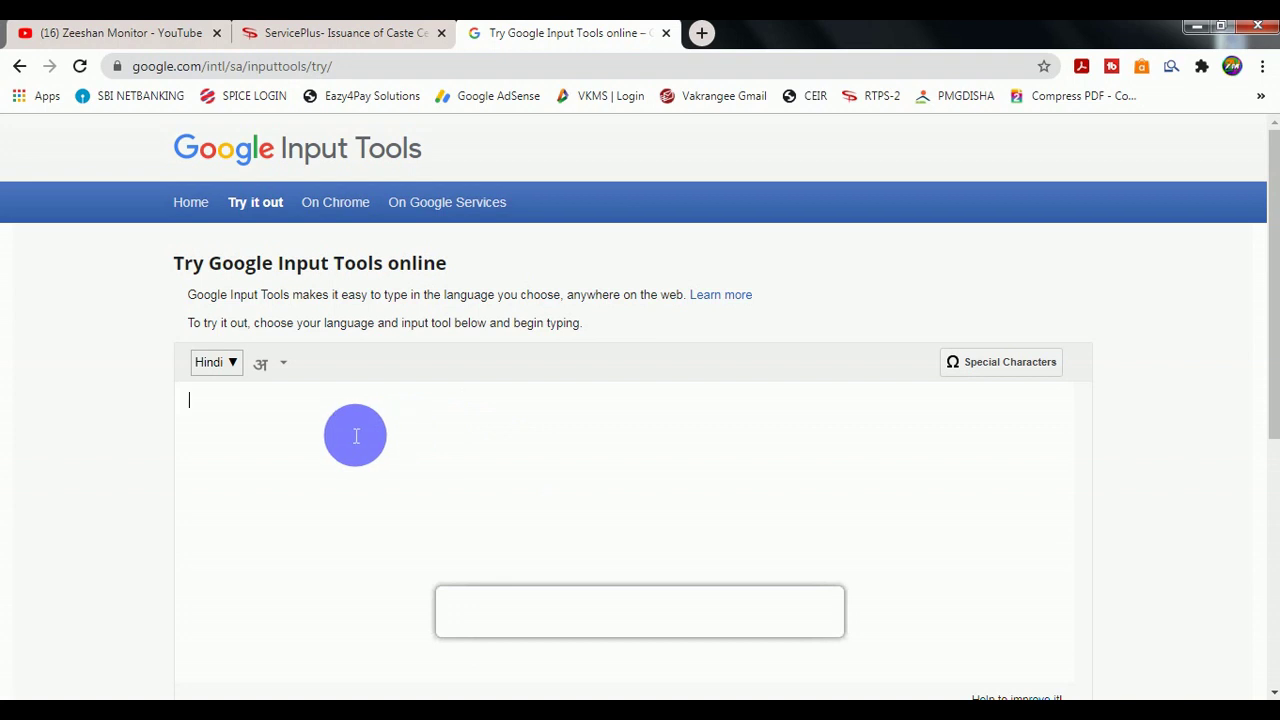
Step: Return to the caste certificate form and enter the father's and mother's names
click(350, 34)
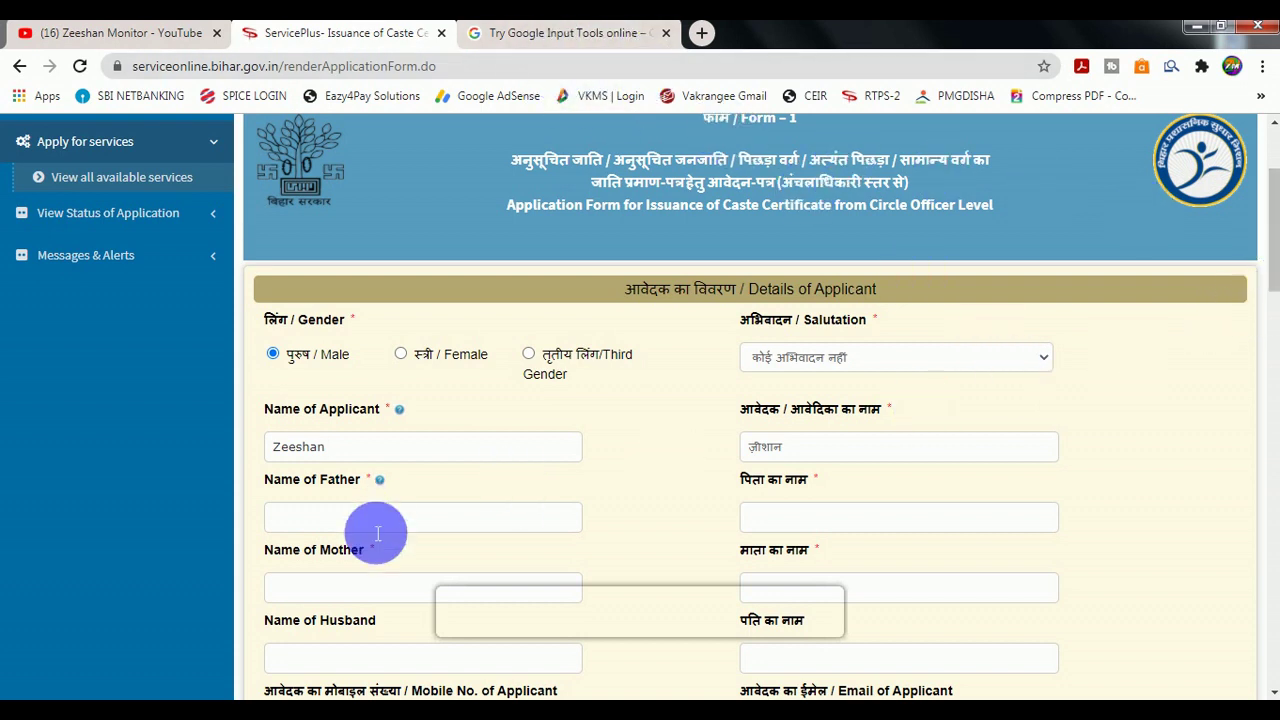
text(Arif)
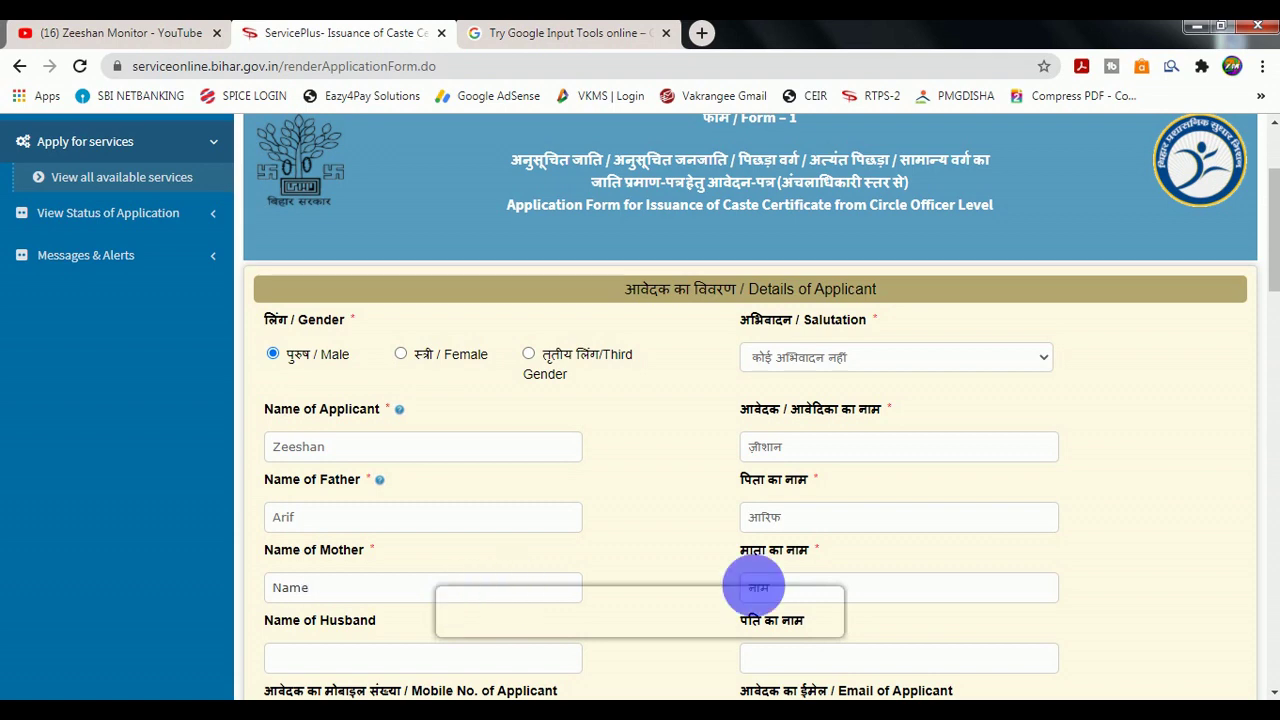
scroll(780, 610, down, 3)
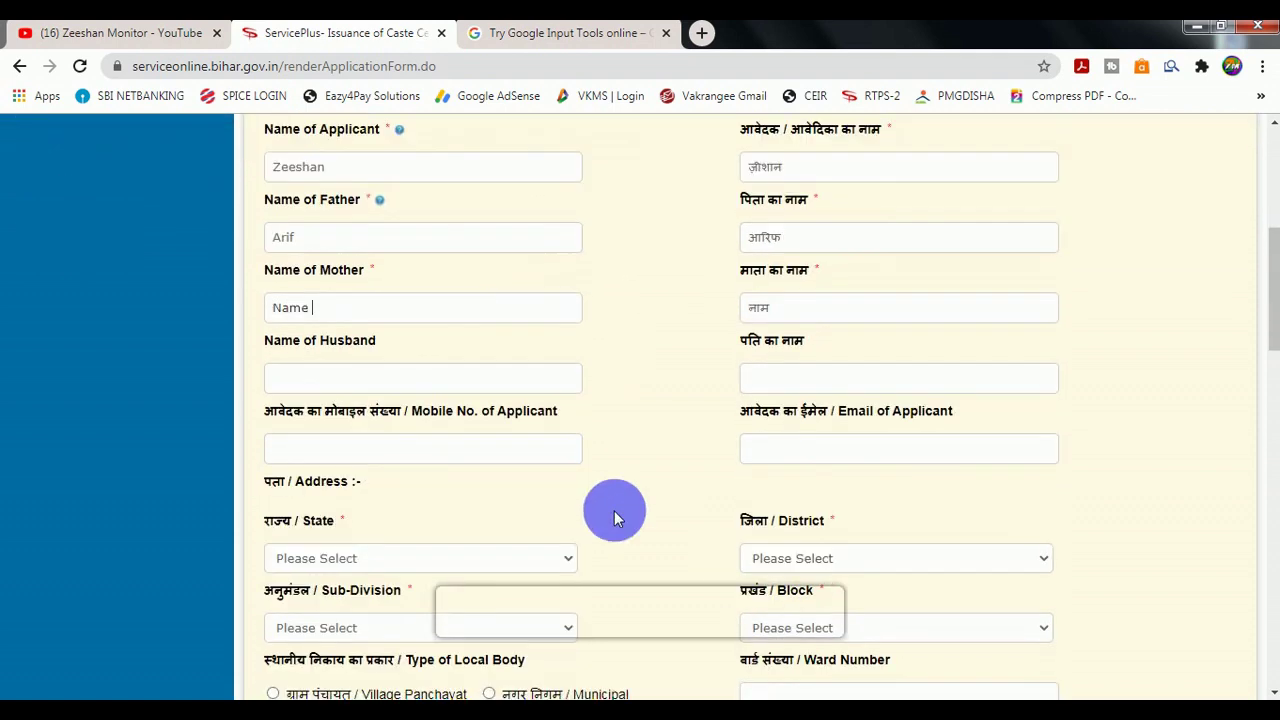
click(360, 384)
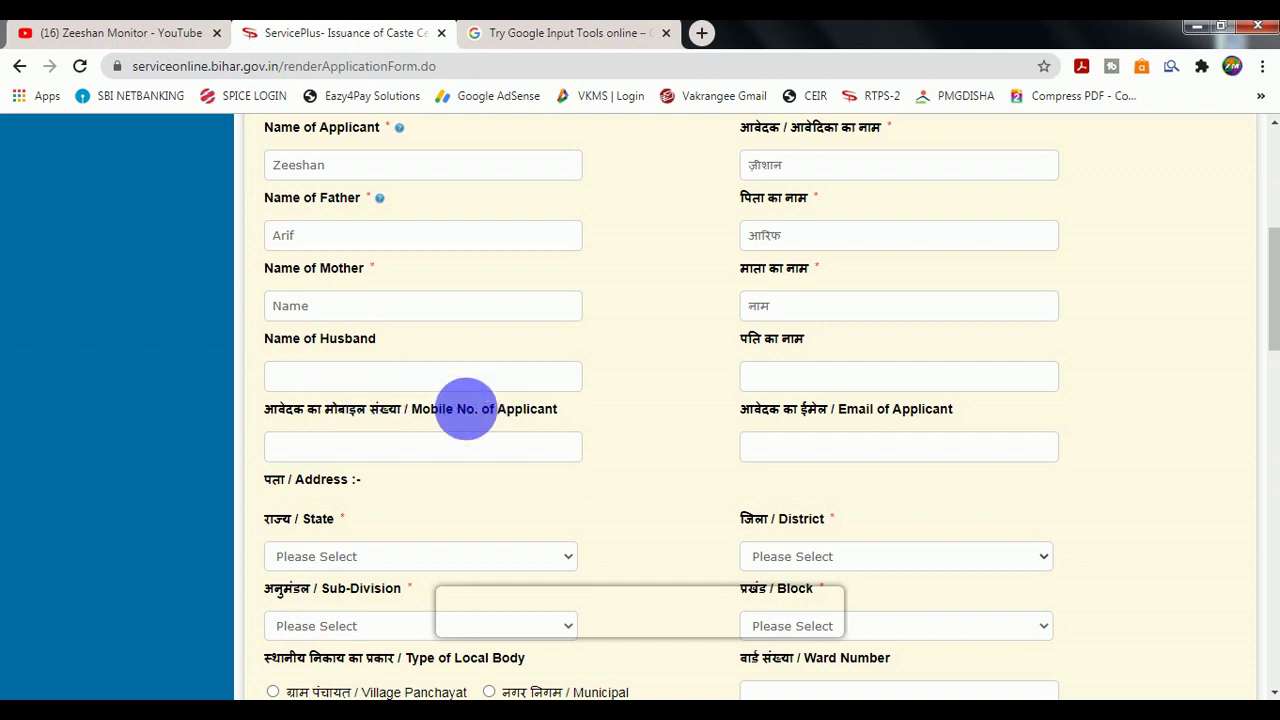
click(403, 443)
click(778, 465)
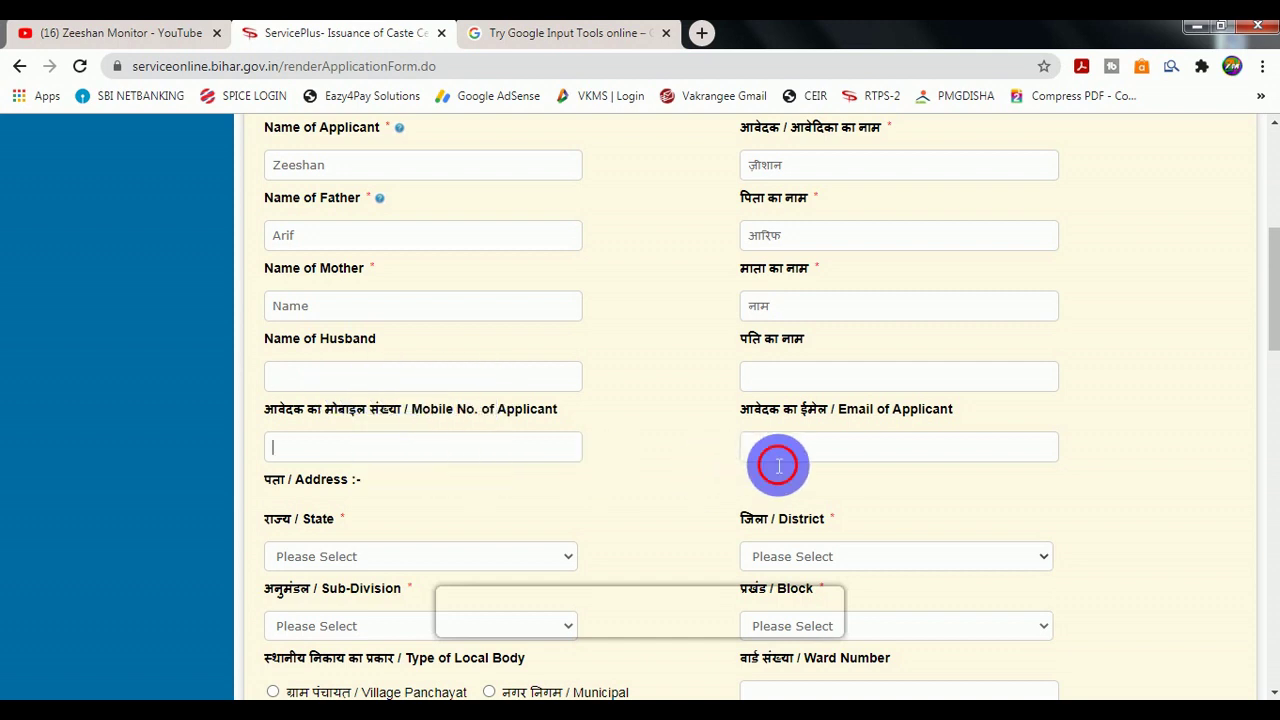
Step: Set the address to state BIHAR, district BEGUSARAI, sub-division BALIA and block DANDARI, with Village Panchayat as the local body type
scroll(780, 465, down, 2)
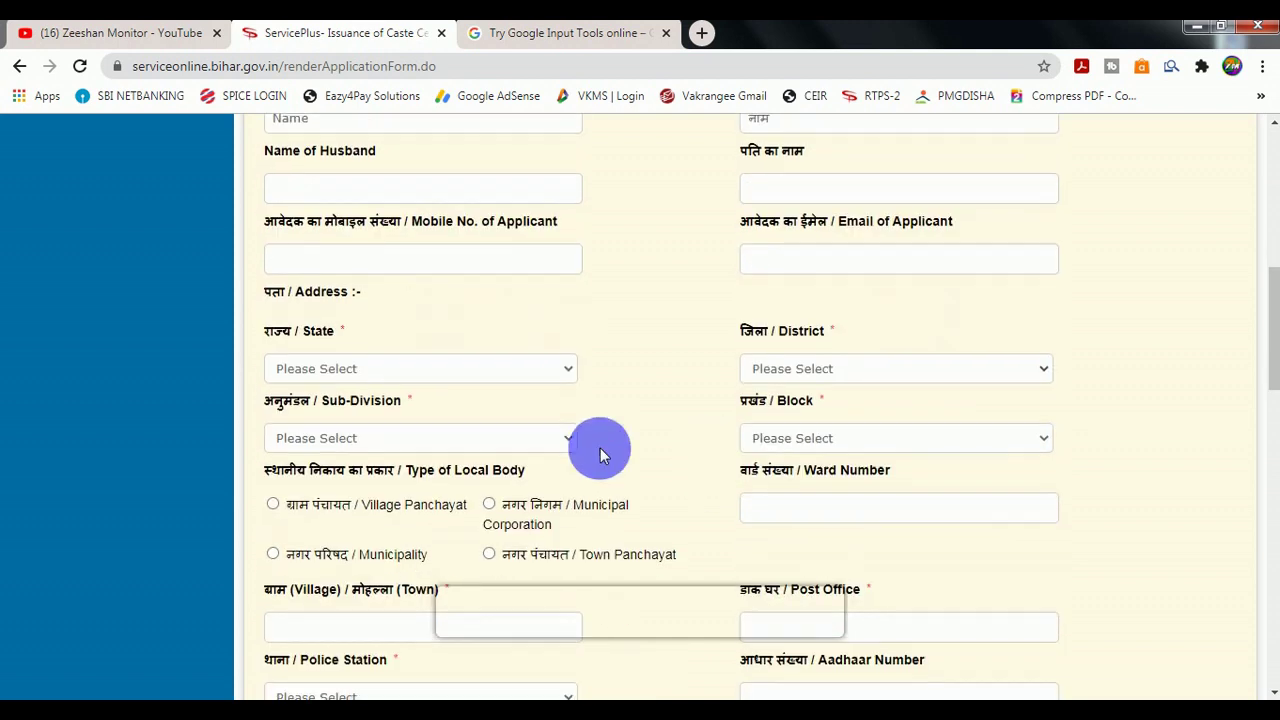
click(320, 370)
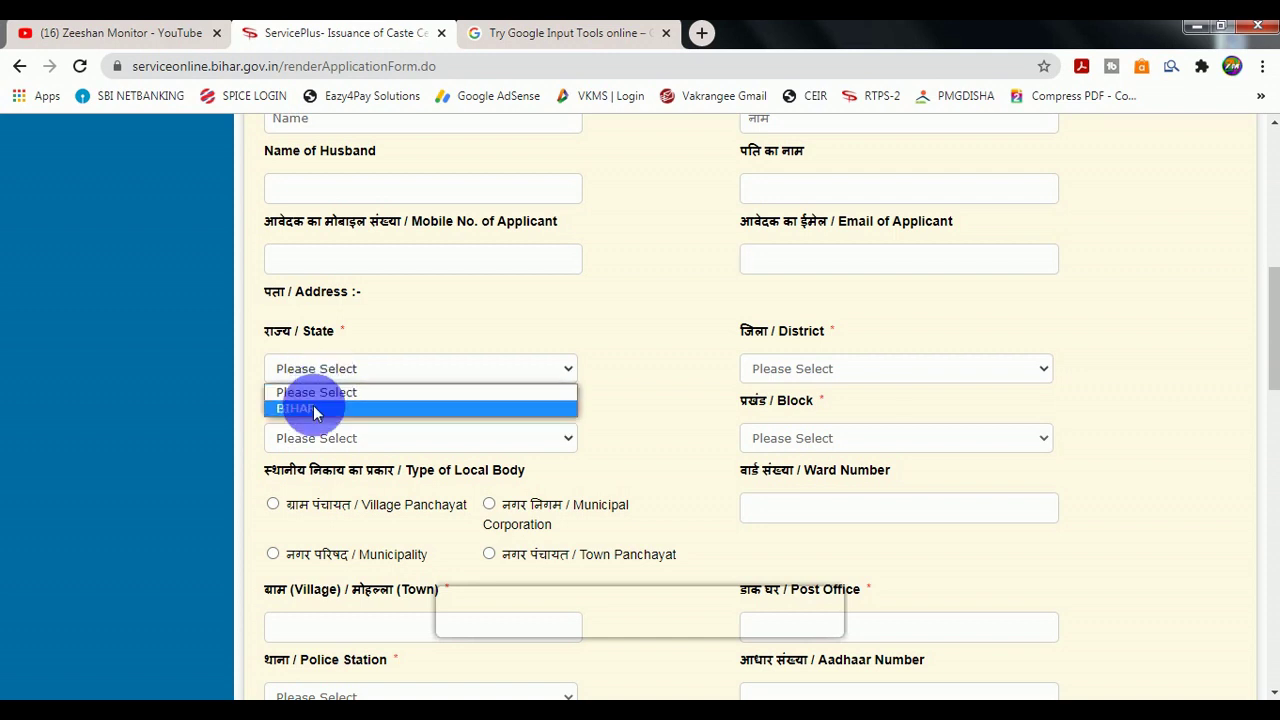
click(634, 410)
click(768, 370)
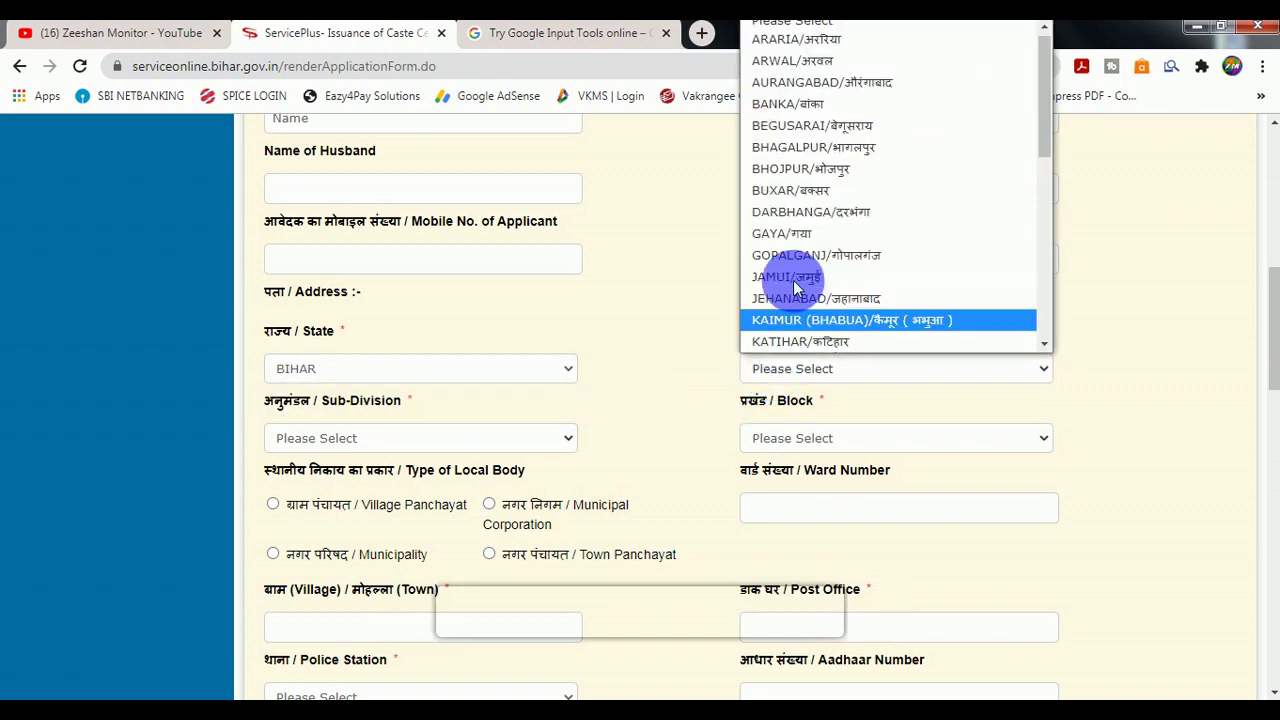
scroll(812, 250, down, 3)
click(714, 343)
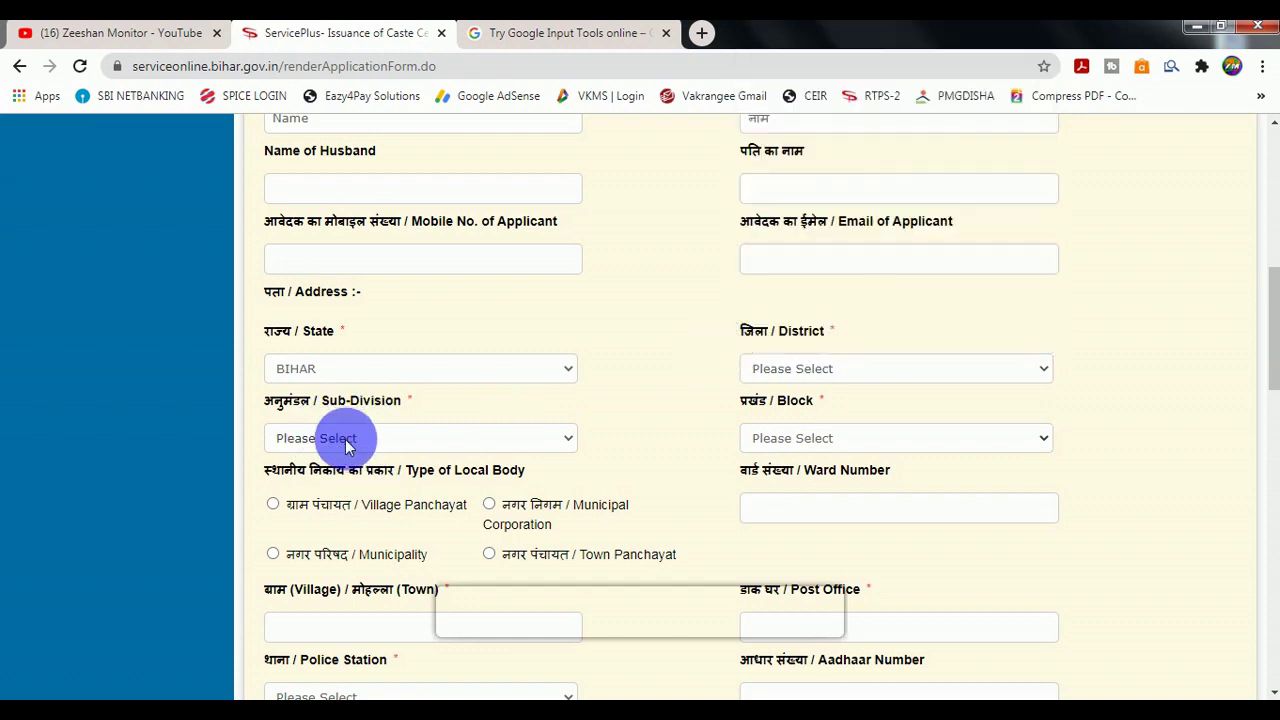
click(786, 430)
click(710, 436)
scroll(674, 430, down, 1)
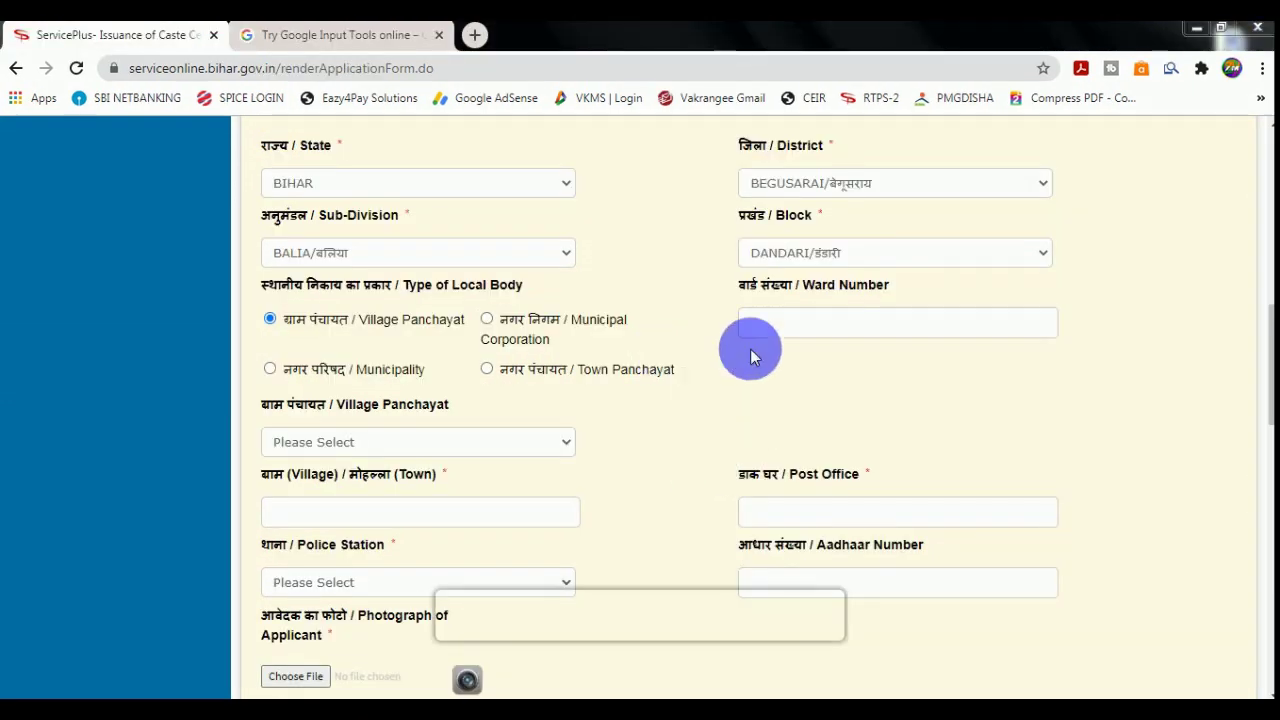
Step: Select KATARMALA NORTH as the village panchayat, leaving the ward number and village fields blank
click(808, 338)
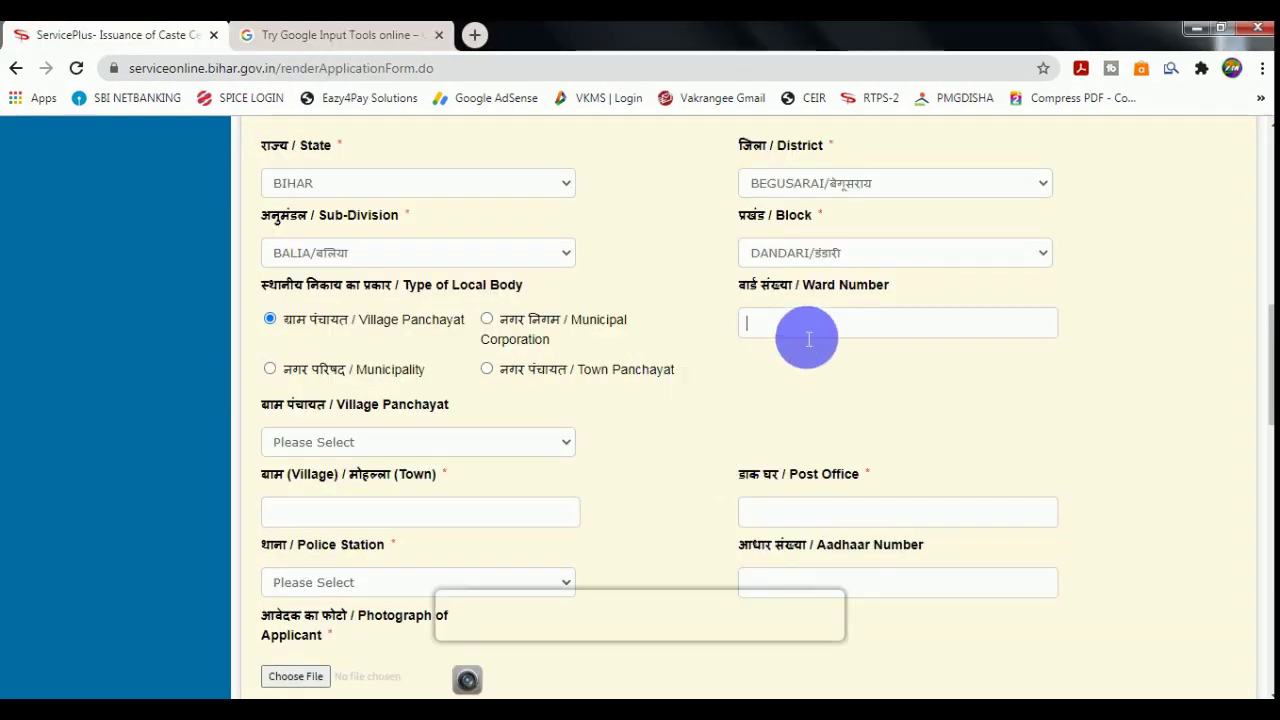
click(368, 443)
click(368, 527)
click(358, 514)
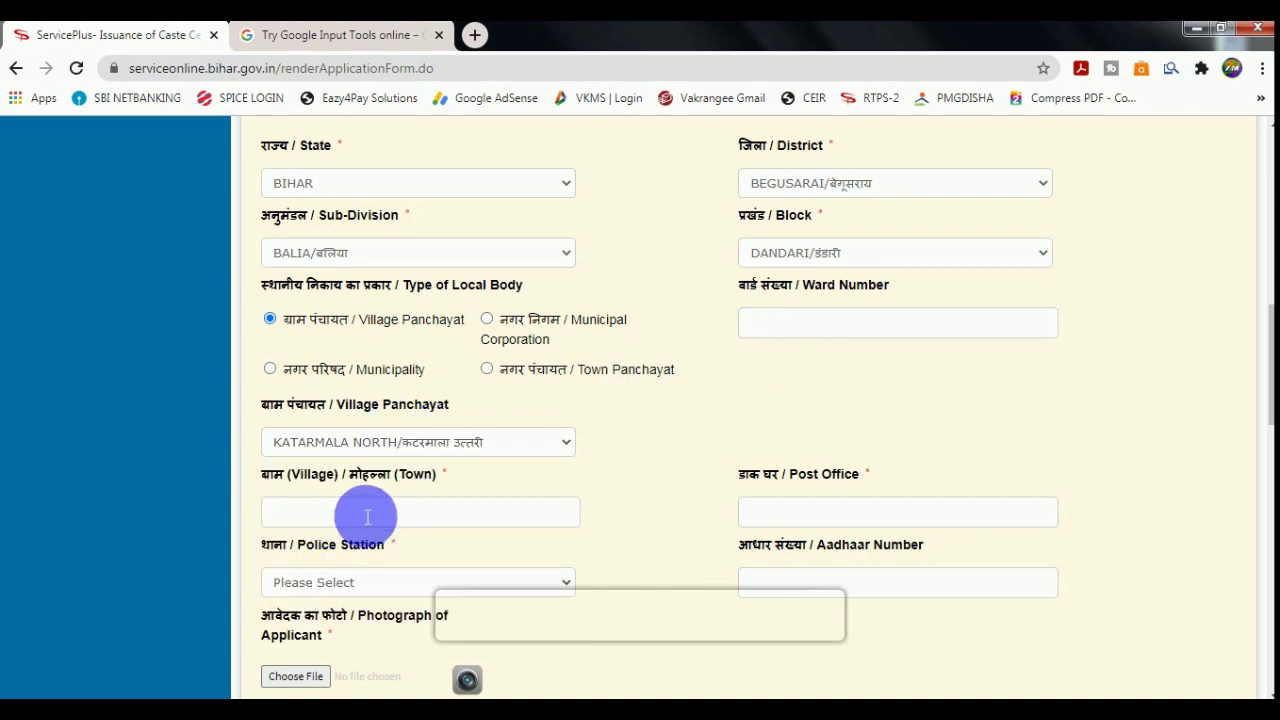
Step: Select GARAHRA OP as the police station, leaving the post office and Aadhaar number fields blank
scroll(368, 517, down, 1)
click(803, 423)
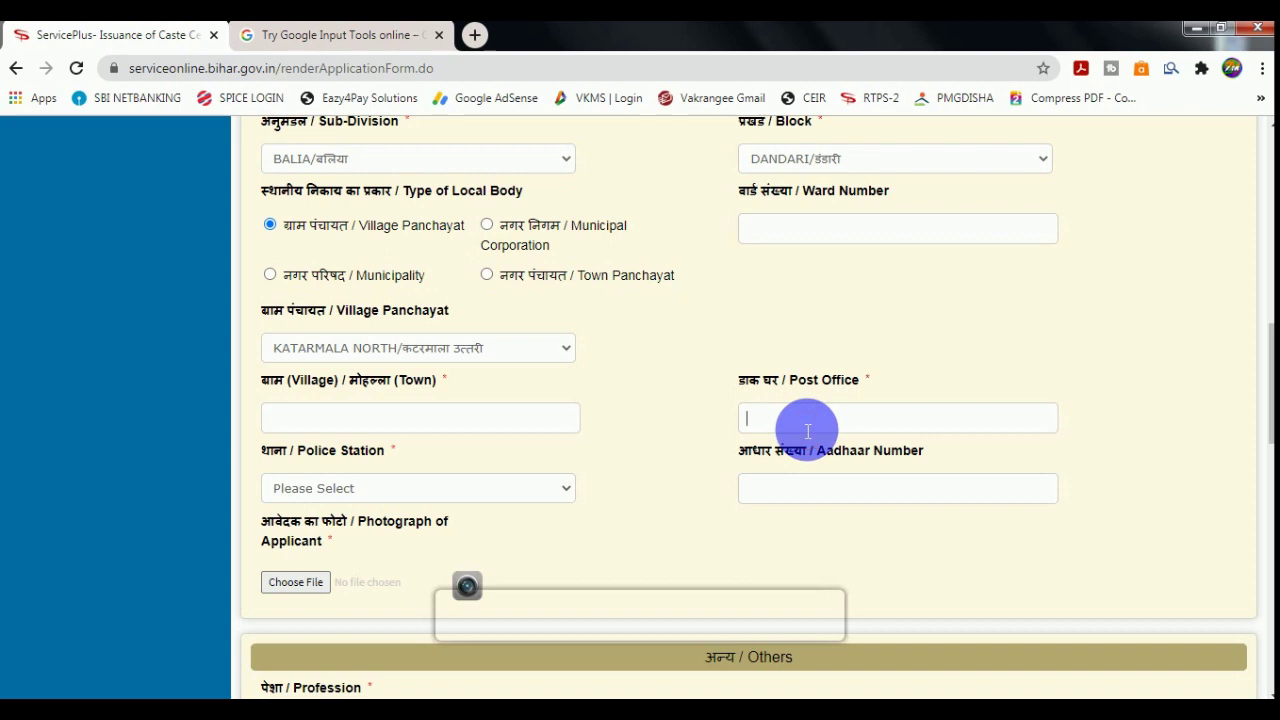
click(337, 488)
click(366, 308)
scroll(783, 519, down, 1)
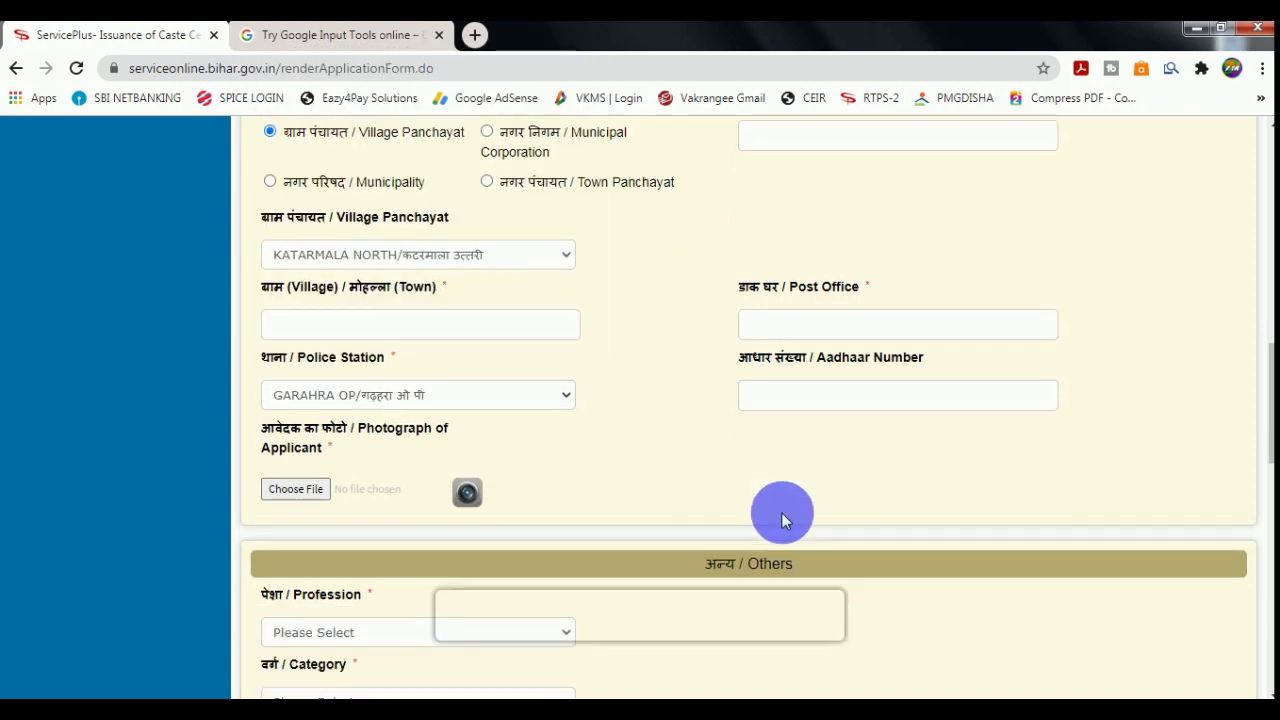
click(782, 405)
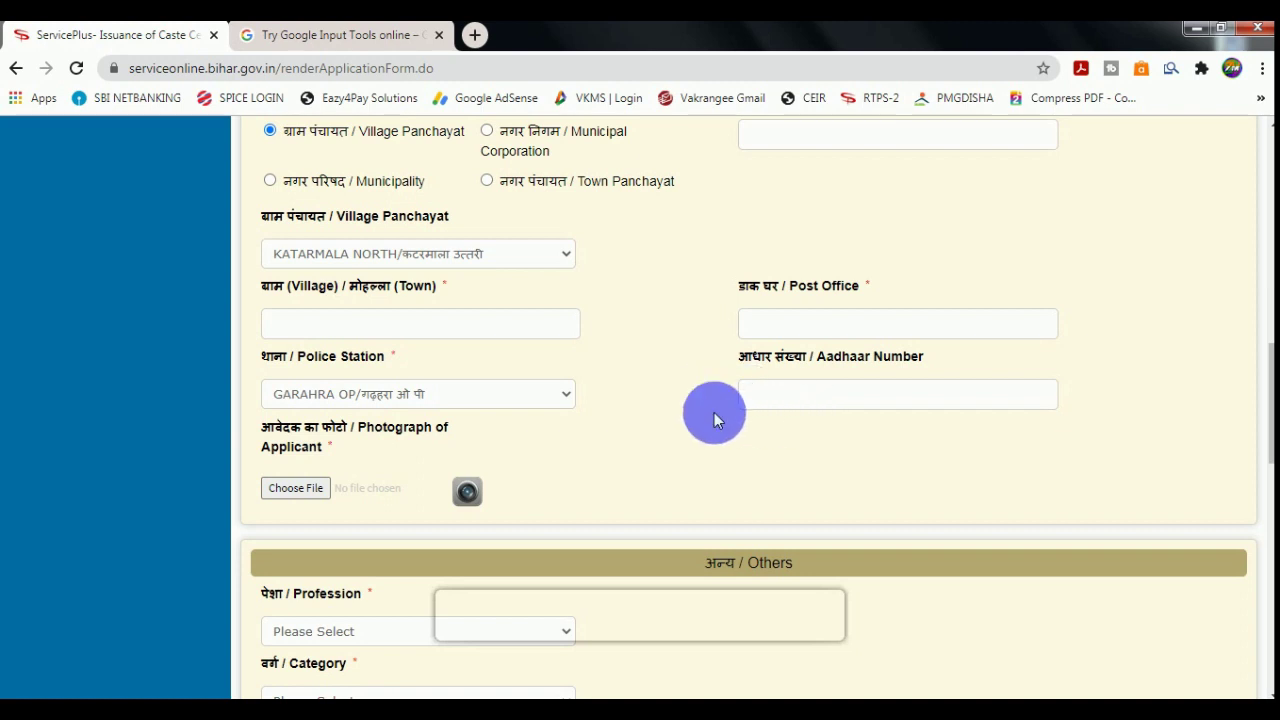
Step: Set the profession to छात्र / Student, the category to सामान्य and the caste to Sheikh (Muslim), leaving the applicant's photograph and sub-caste unset
scroll(755, 409, down, 1)
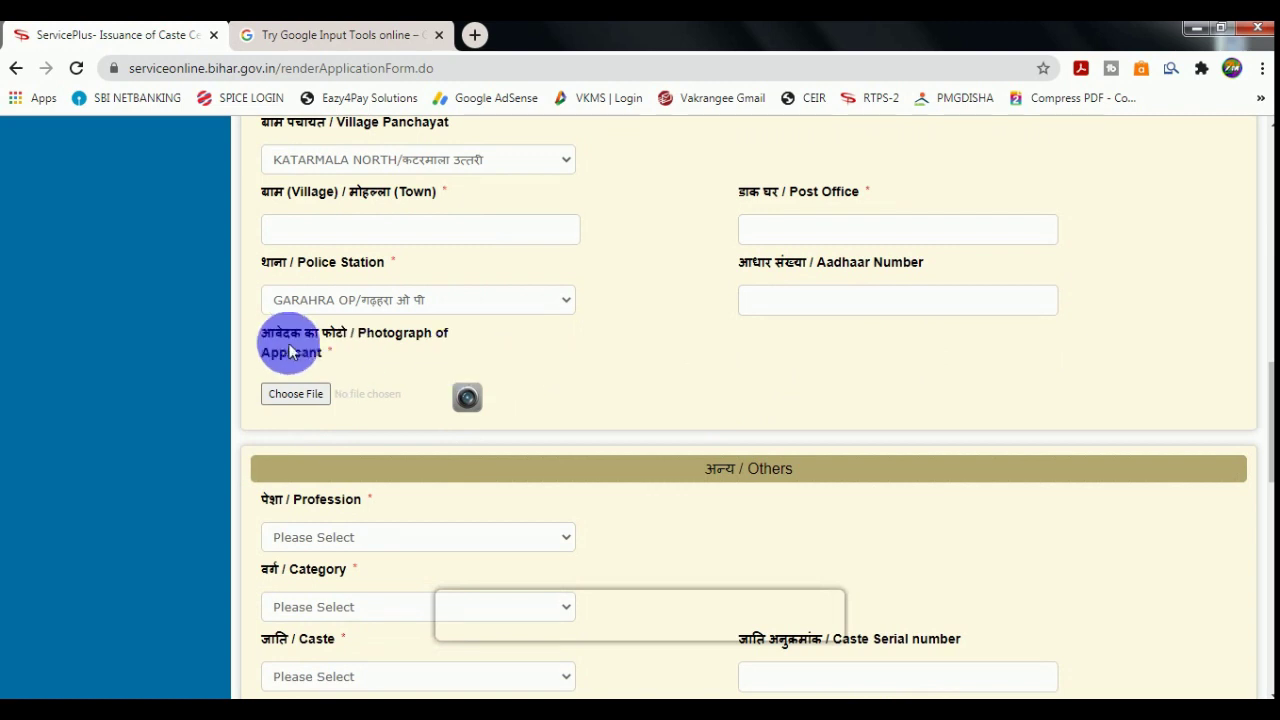
scroll(305, 393, down, 2)
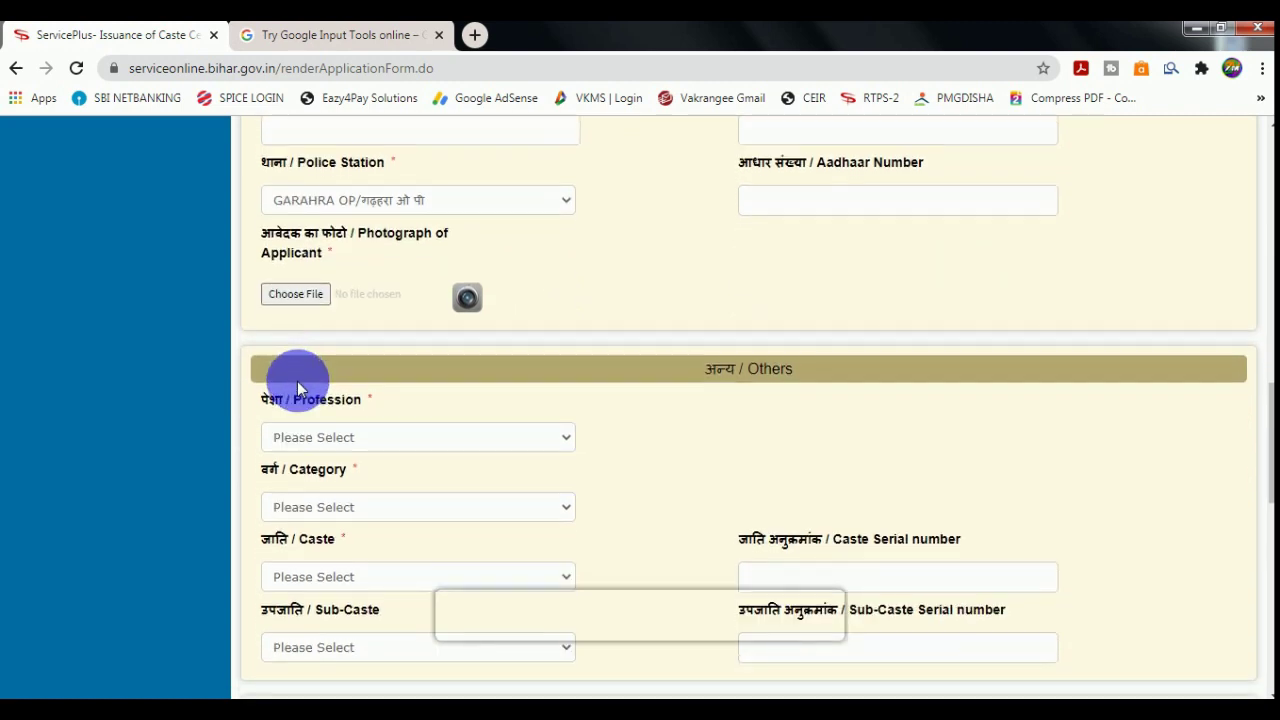
click(314, 349)
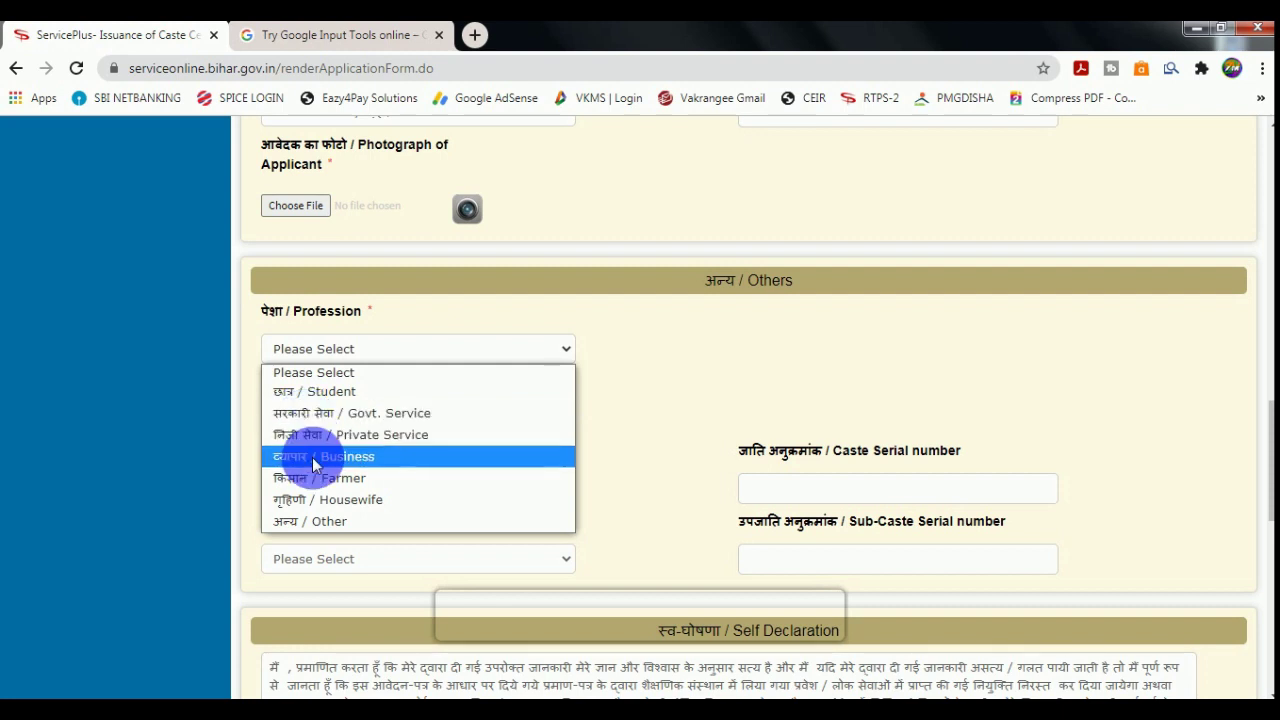
click(320, 398)
click(302, 422)
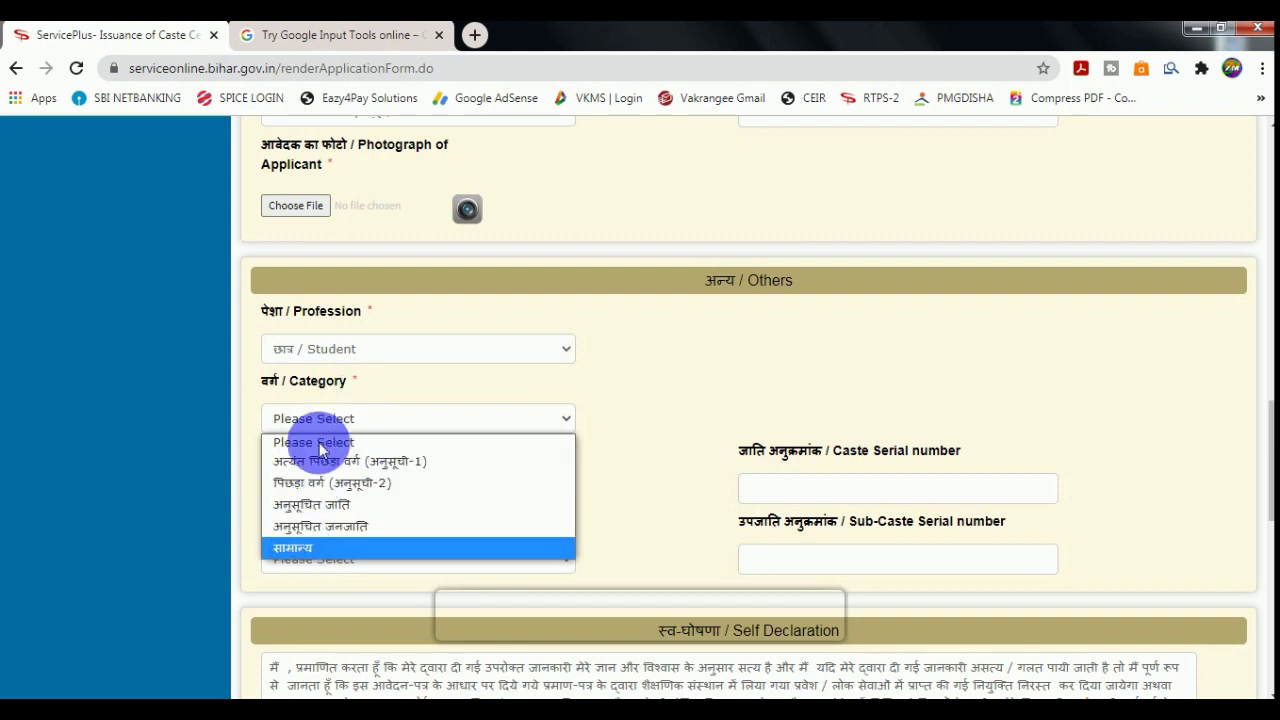
key(Return)
click(305, 488)
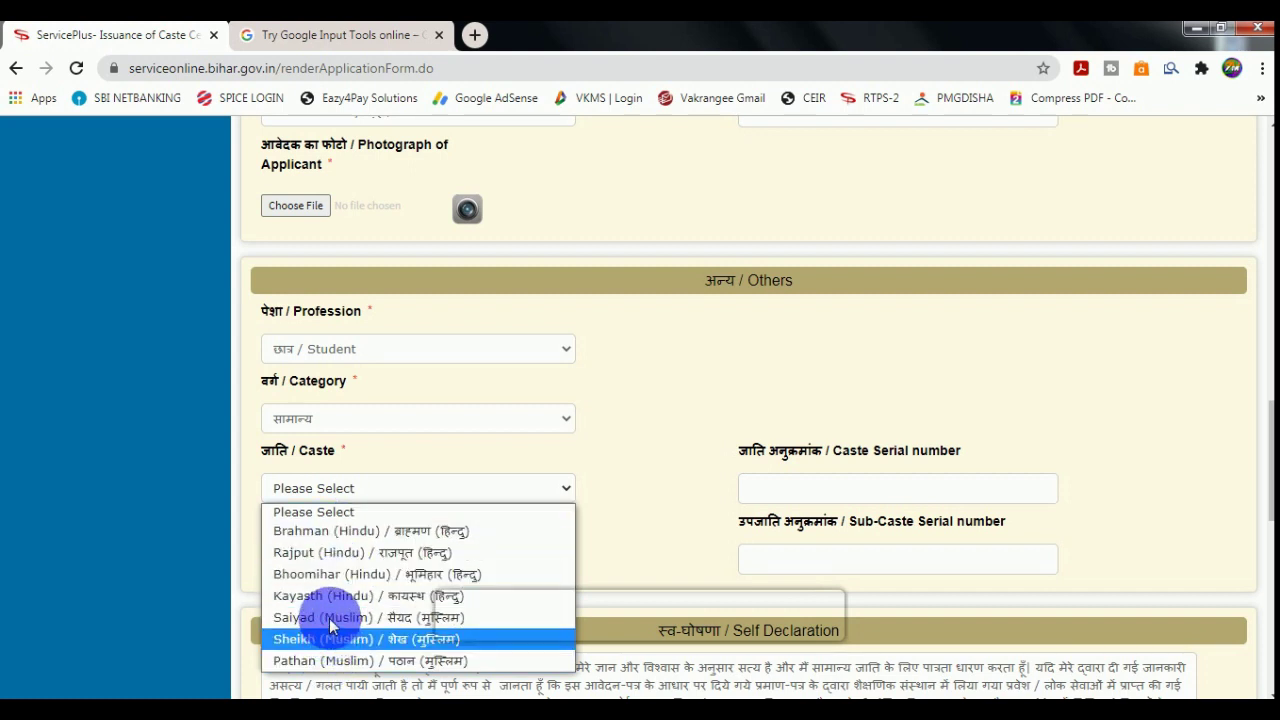
key(Return)
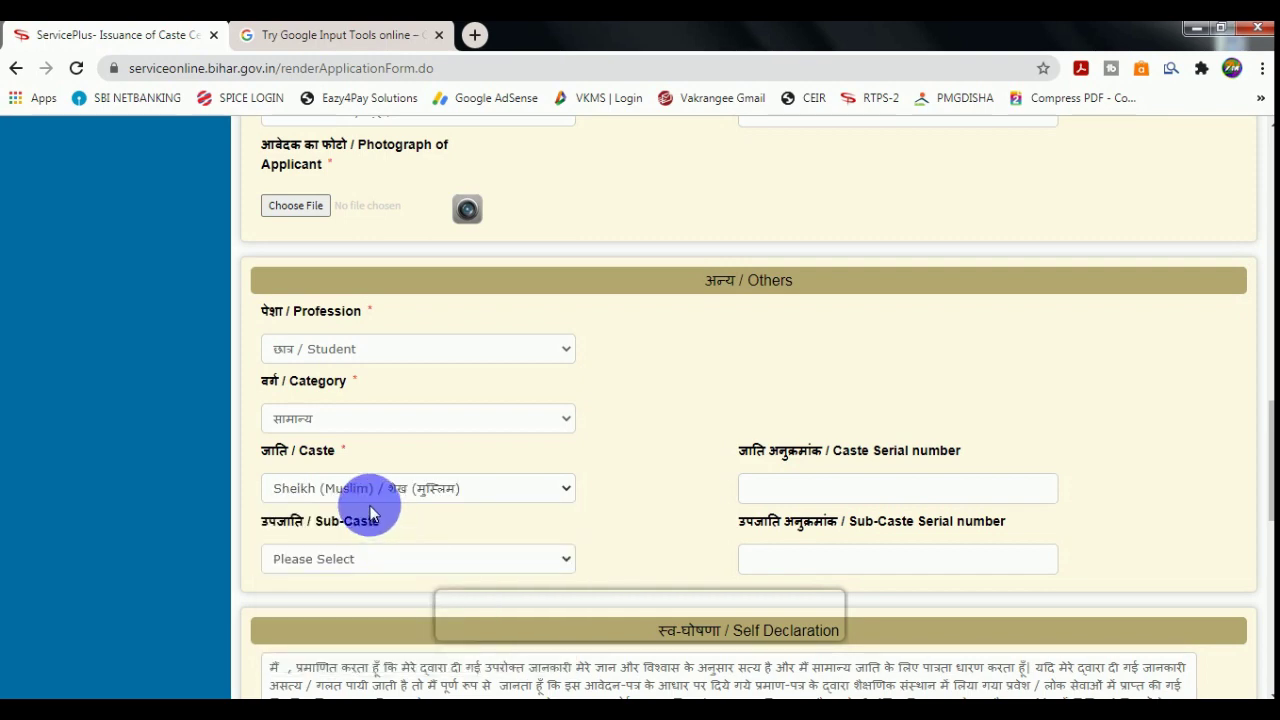
Step: Proceed from the end of the caste certificate form to the draft application preview
scroll(640, 500, down, 5)
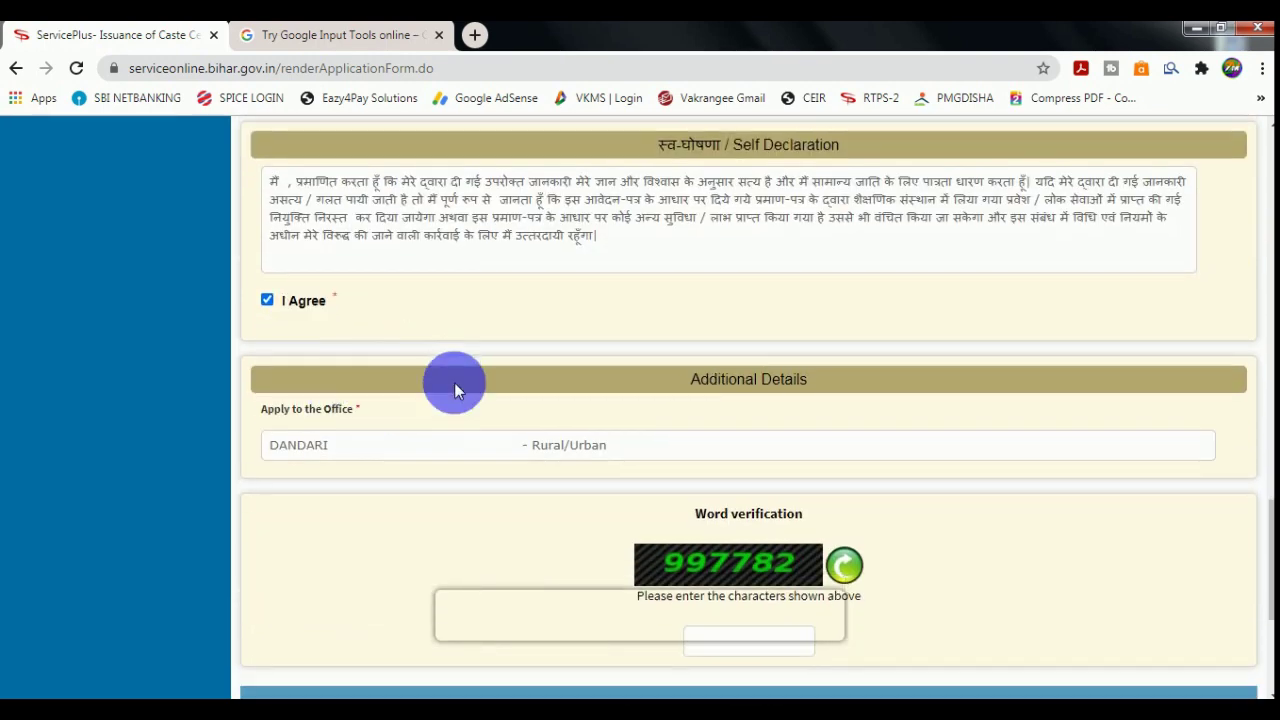
scroll(454, 382, down, 2)
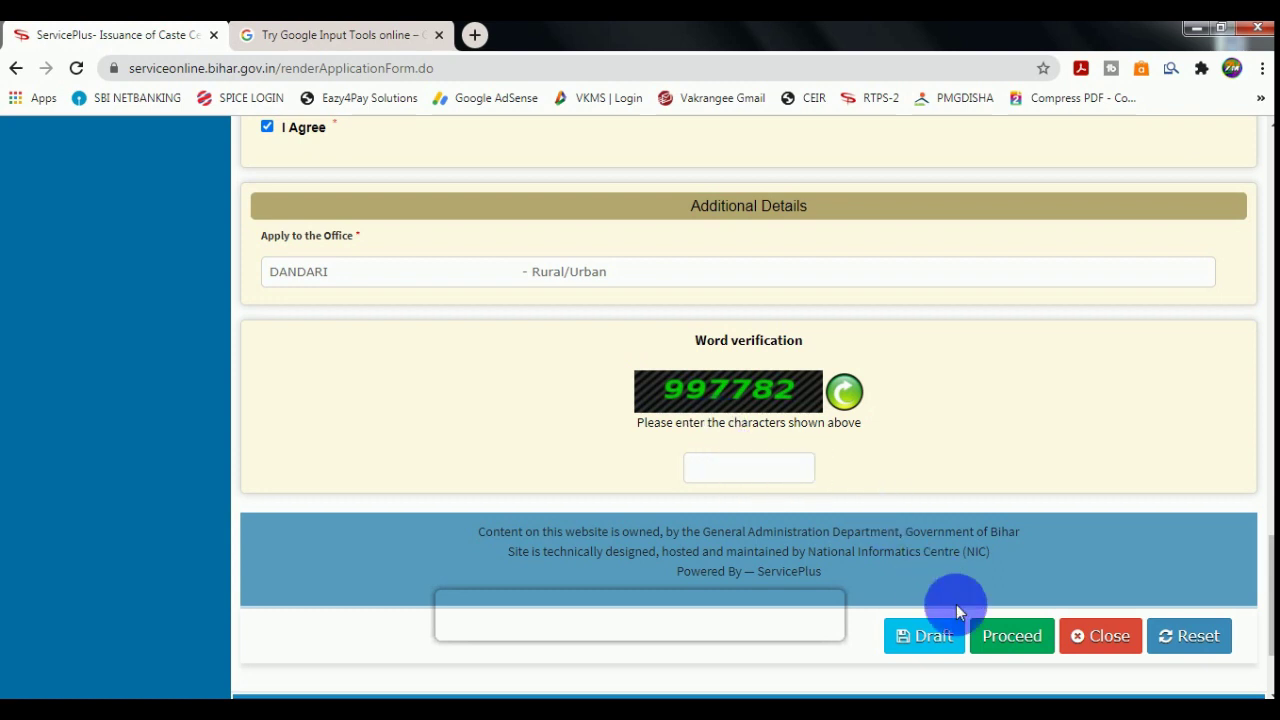
click(1010, 647)
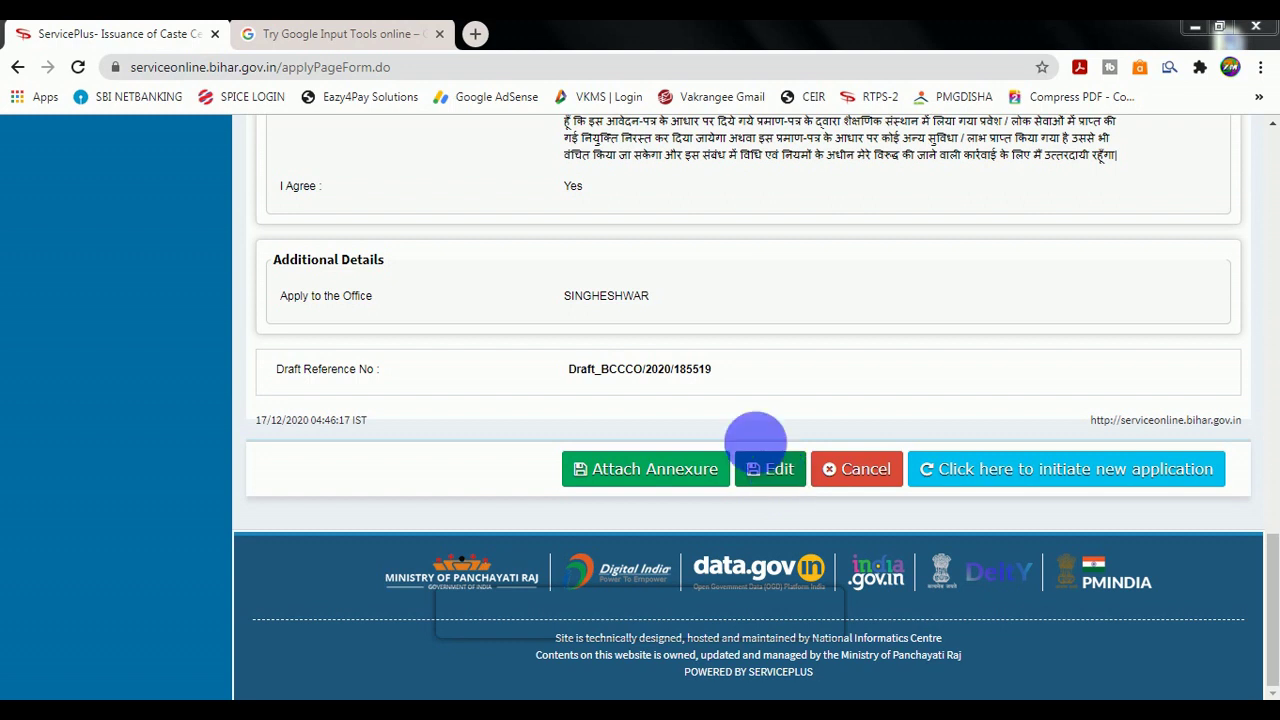
Step: Attach 004.jpg as the आधार कार्ड enclosure for the application and save the annexure
click(620, 479)
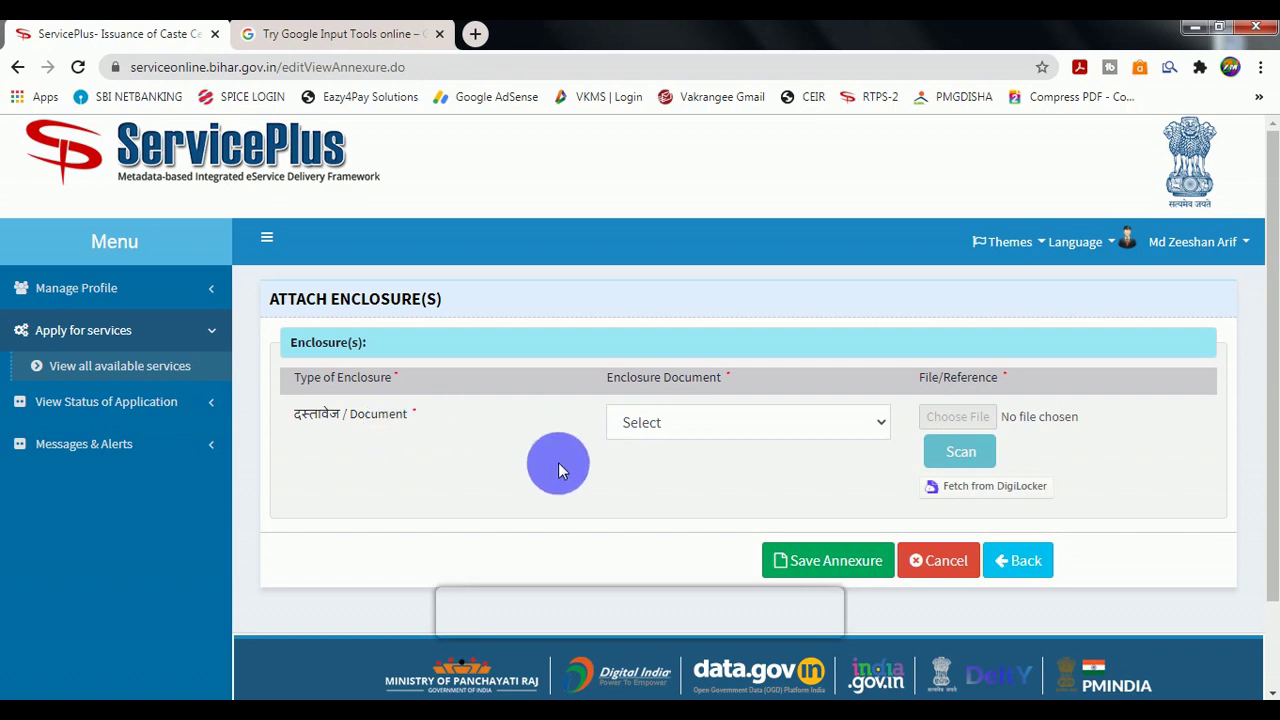
click(640, 423)
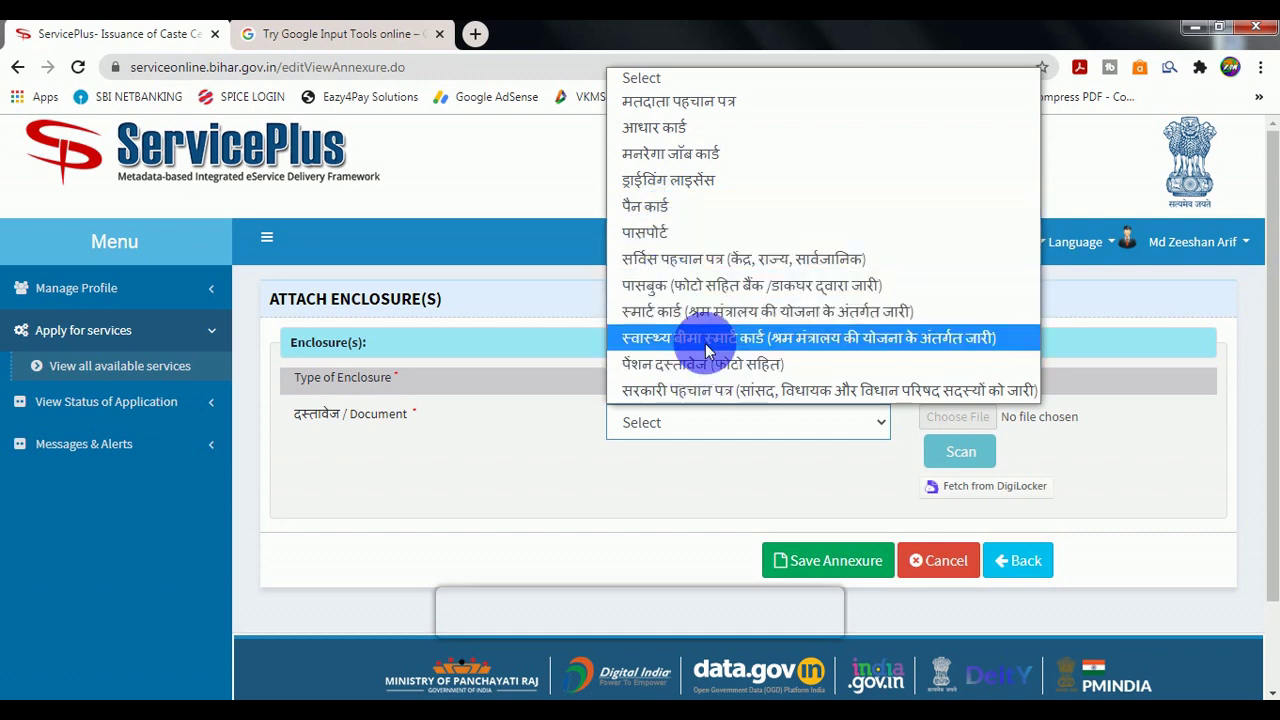
click(646, 134)
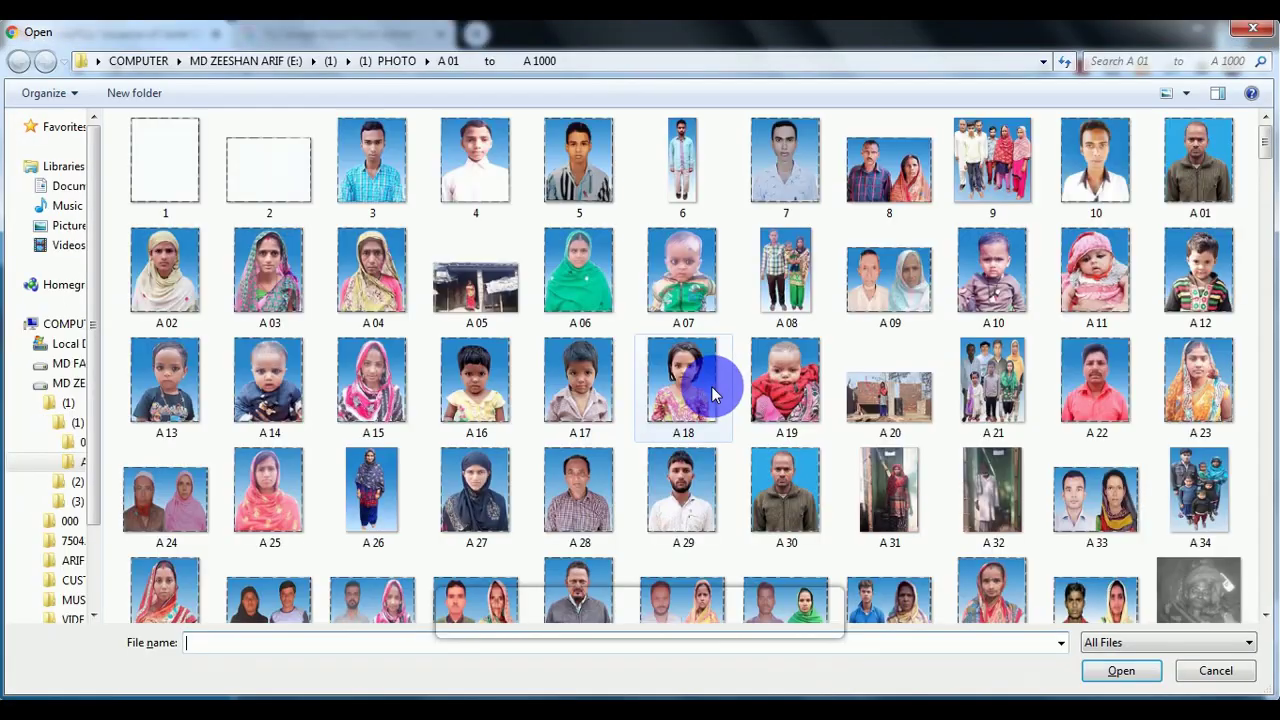
double_click(712, 380)
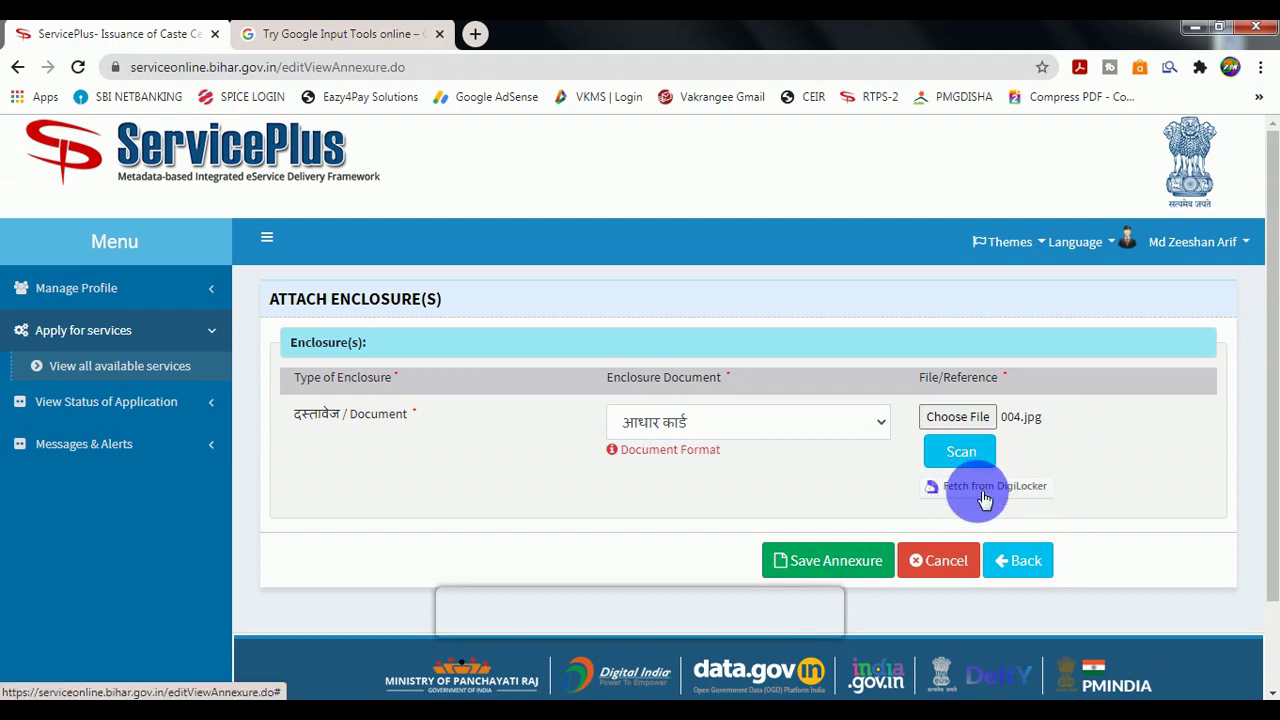
click(833, 560)
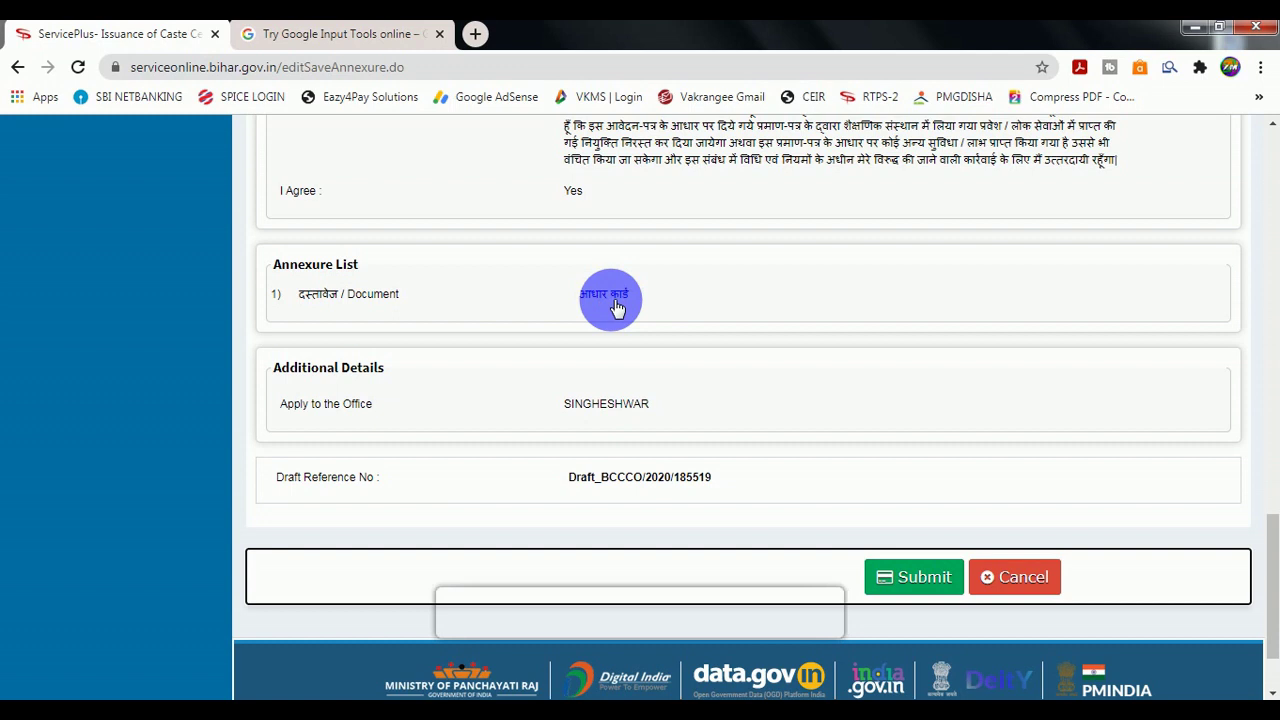
Step: Open the attached आधार कार्ड from the annexure list to check it, and submit the application
click(616, 308)
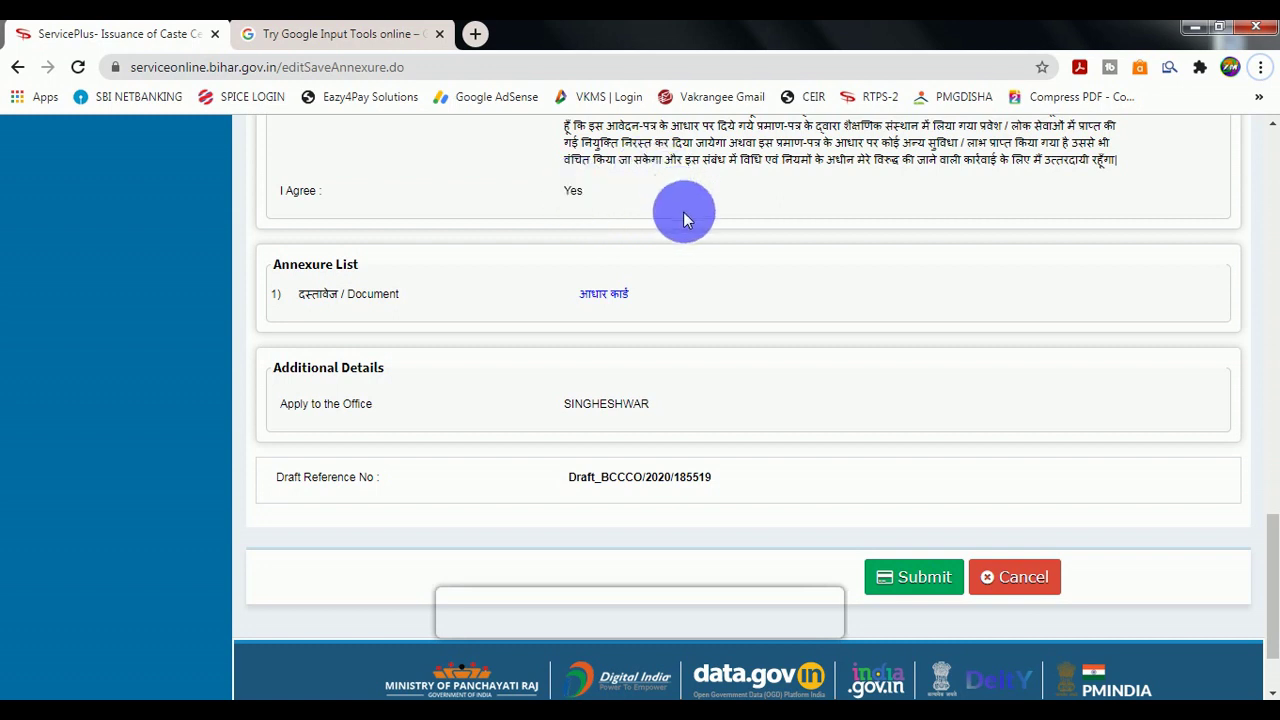
scroll(683, 212, down, 2)
click(906, 478)
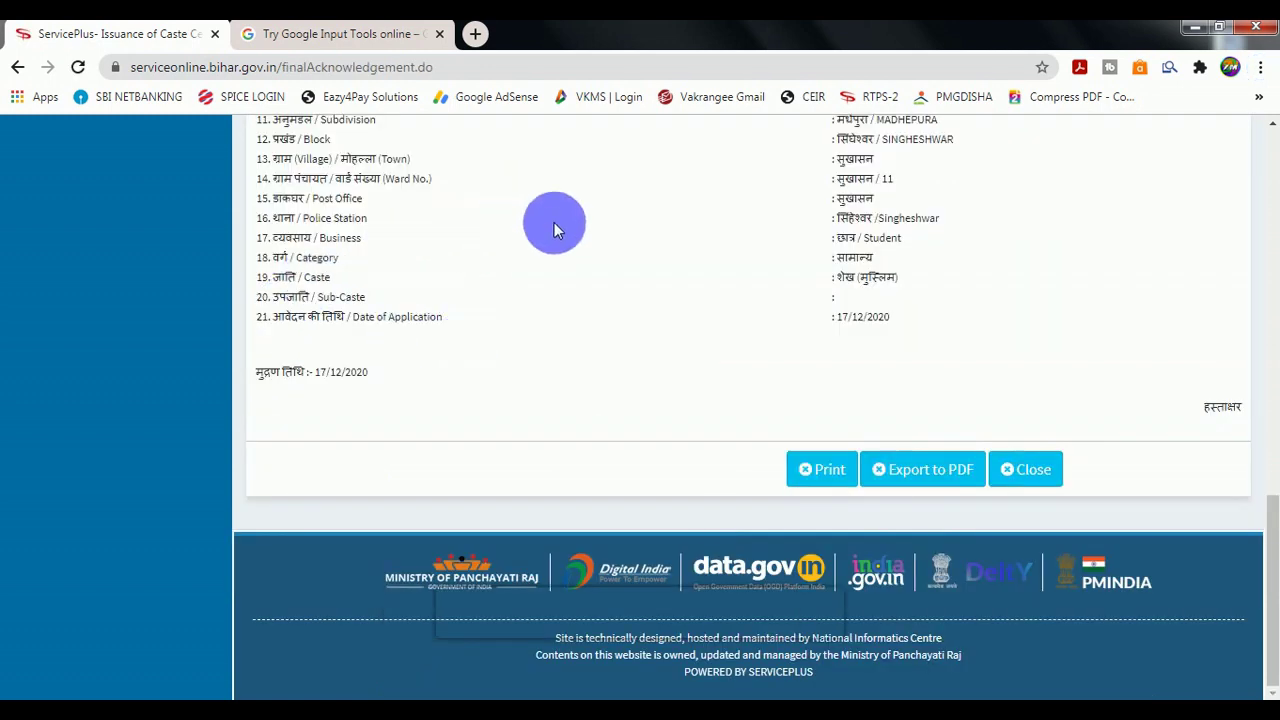
Step: Export the application acknowledgement to PDF and highlight its complaint helpline note and proposed service date
click(931, 472)
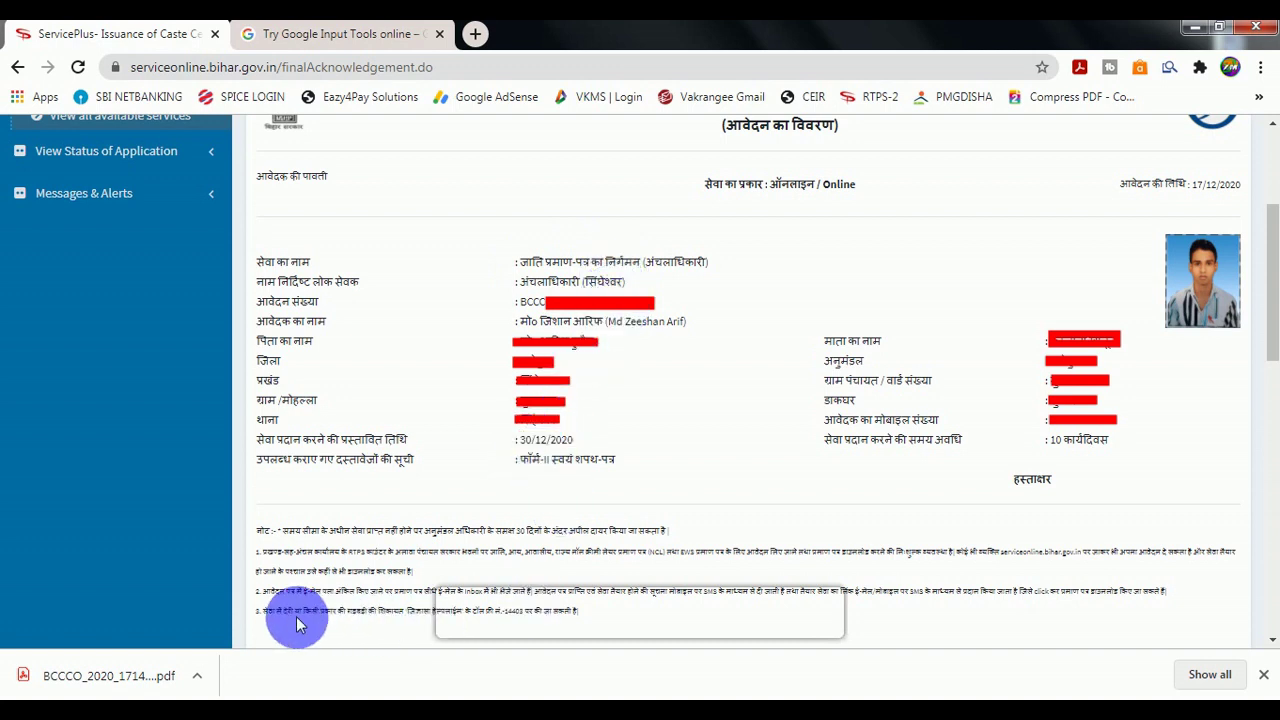
drag(268, 611, 540, 622)
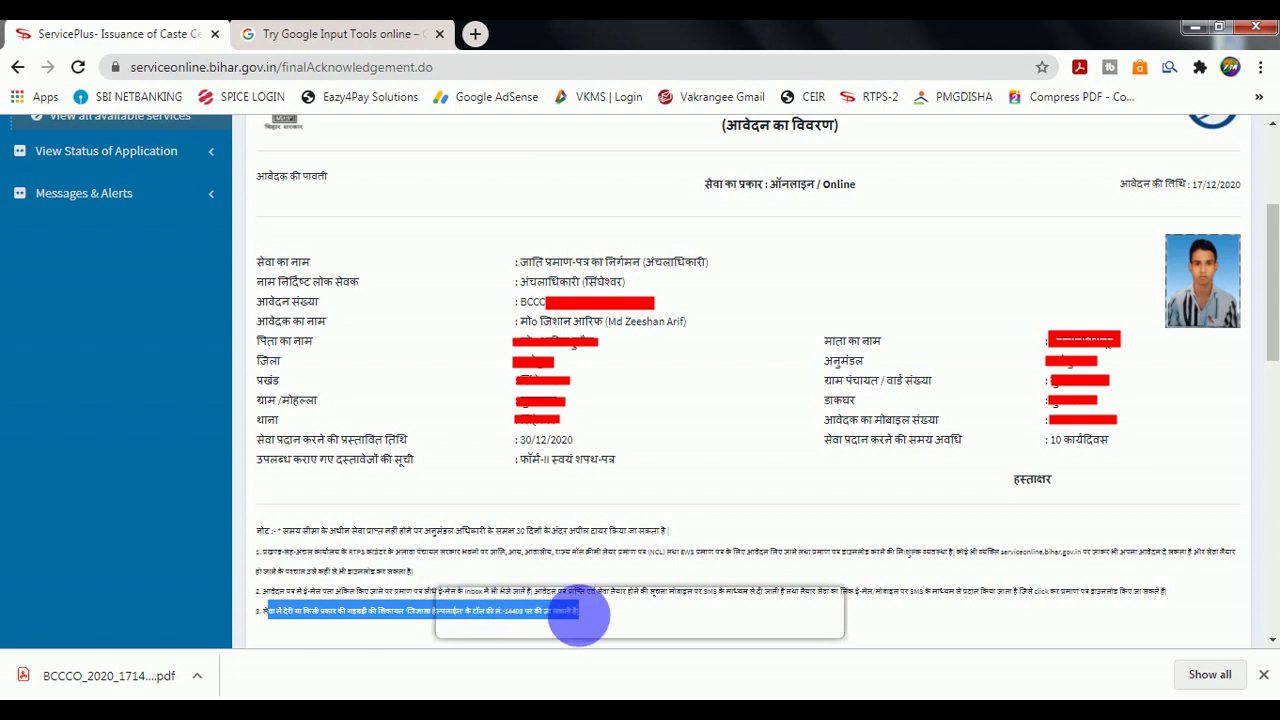
click(547, 445)
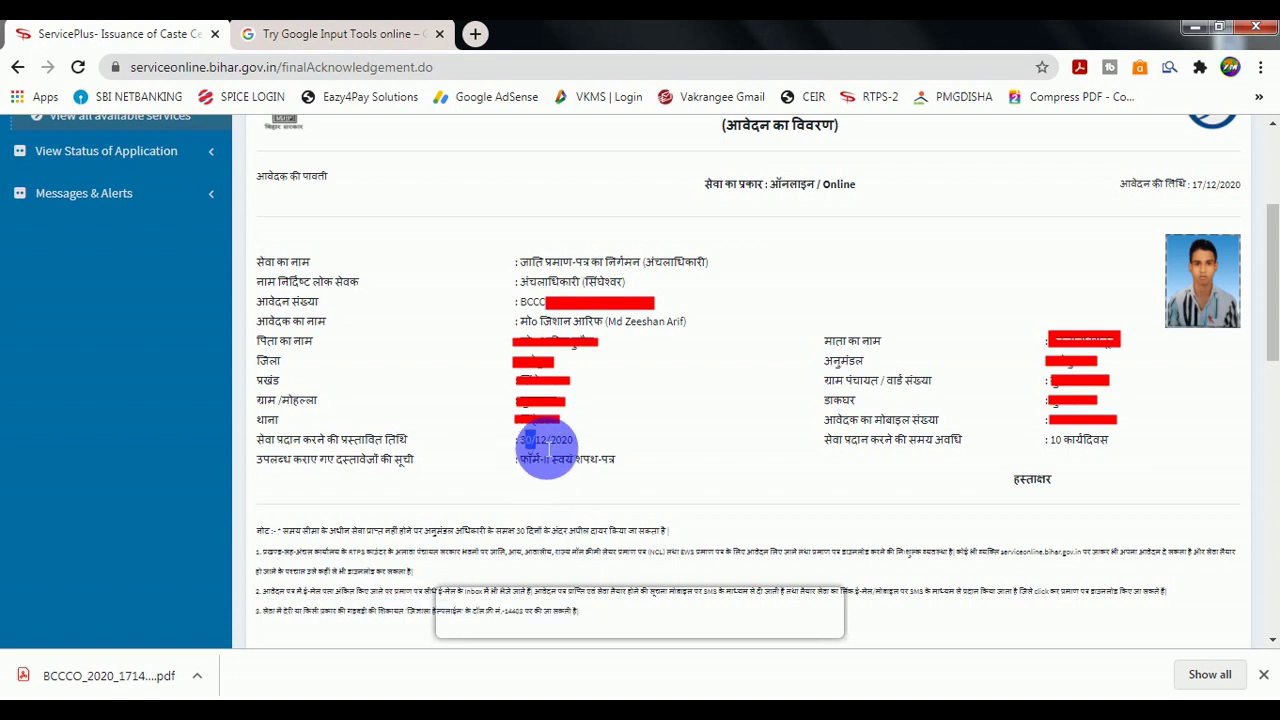